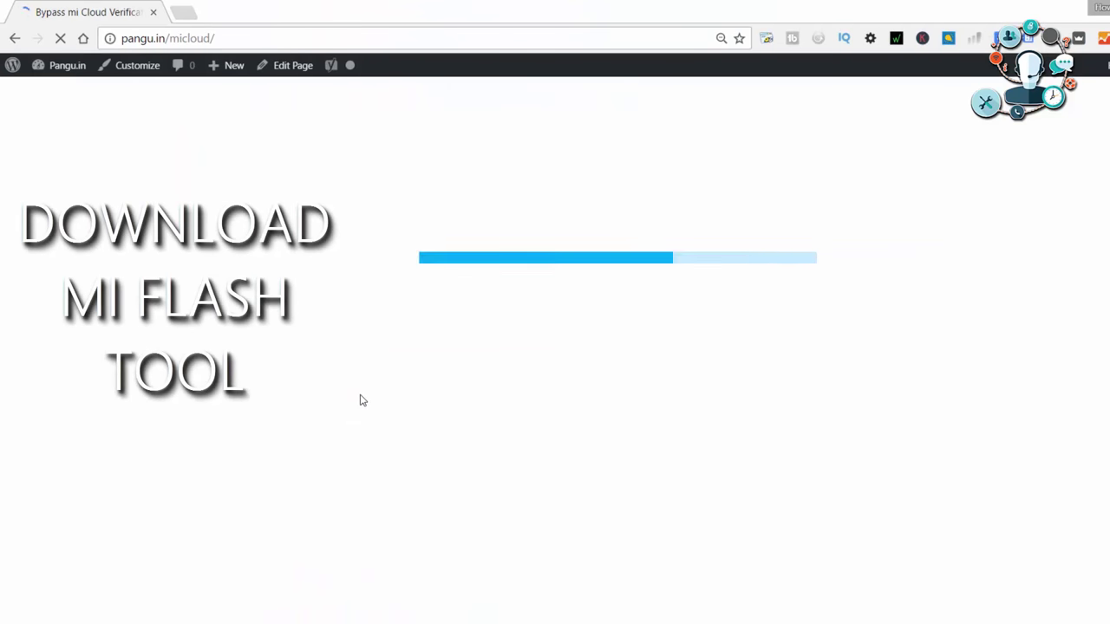
Open the xiaomi mi flash tool page linked from the Mi Cloud bypass article and start the tool's download.
scroll(381, 399, down, 3)
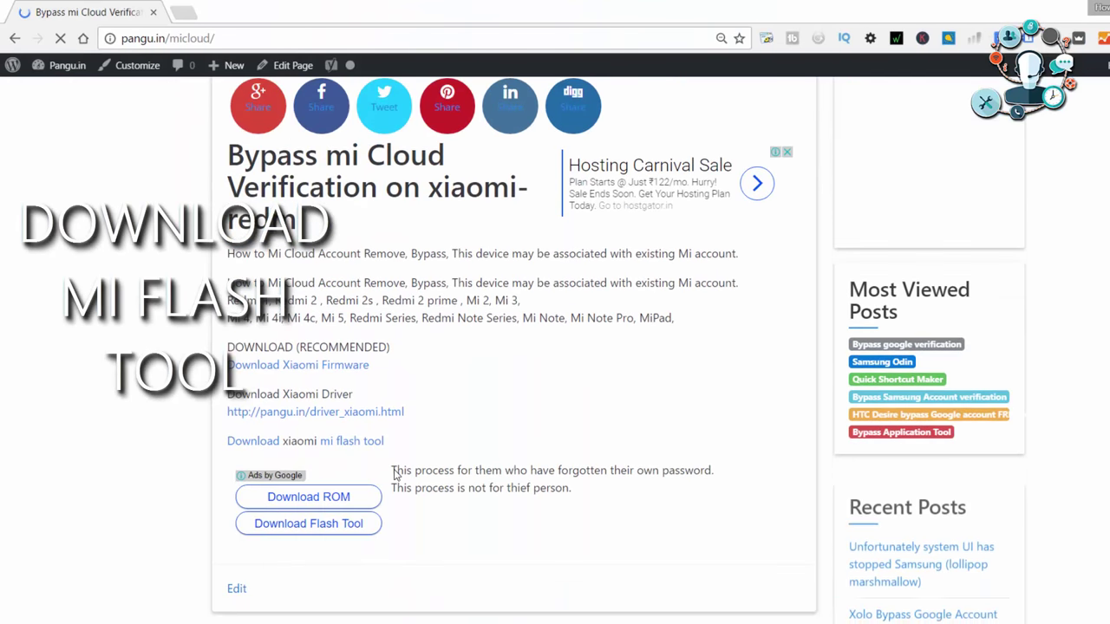
click(360, 442)
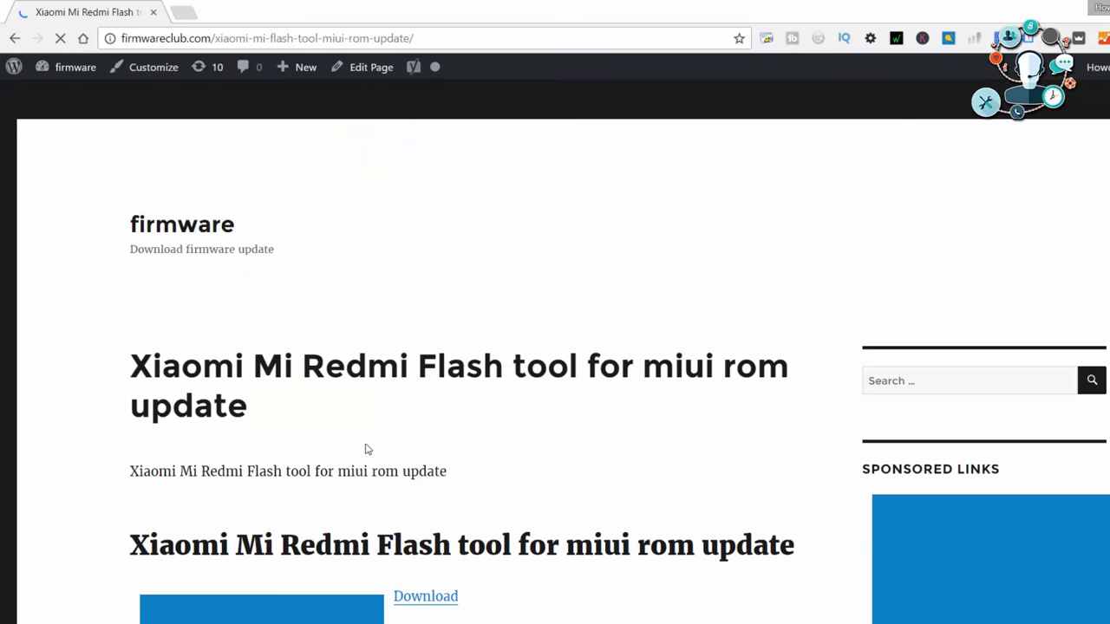
scroll(407, 471, down, 3)
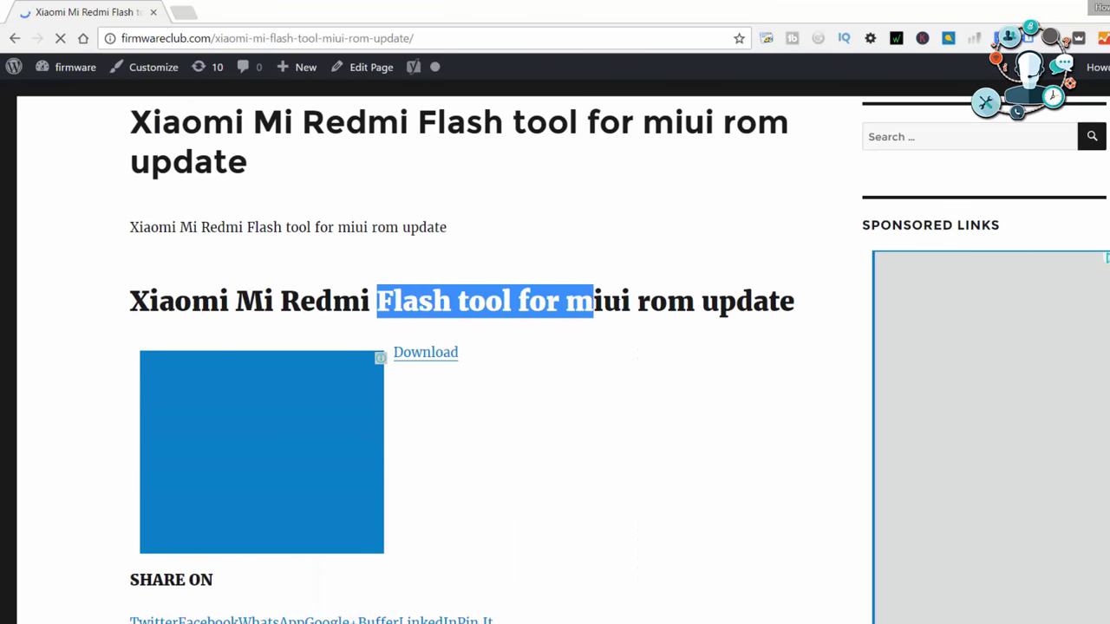
click(438, 355)
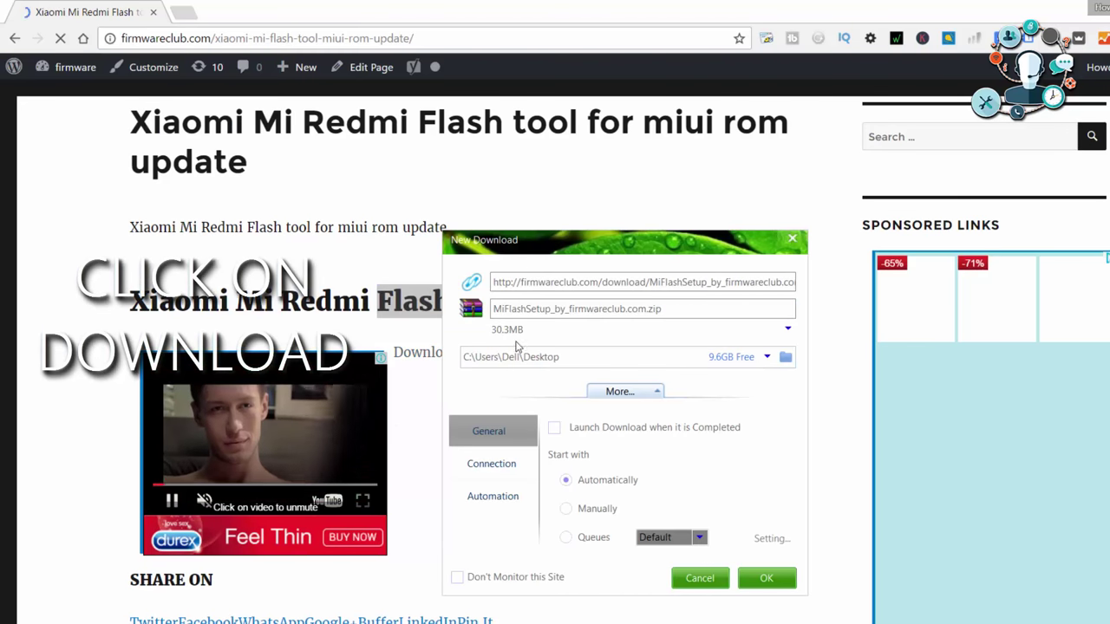
Save MiFlashSetup_by_firmwareclub.com.zip into the download folder on the desktop.
drag(503, 309, 672, 312)
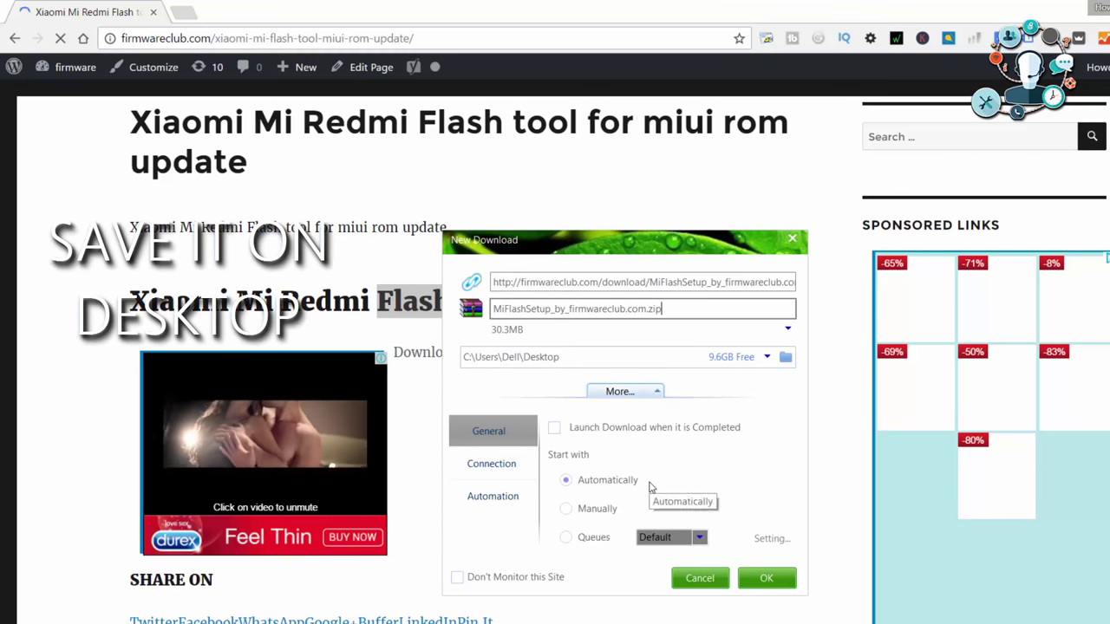
click(785, 358)
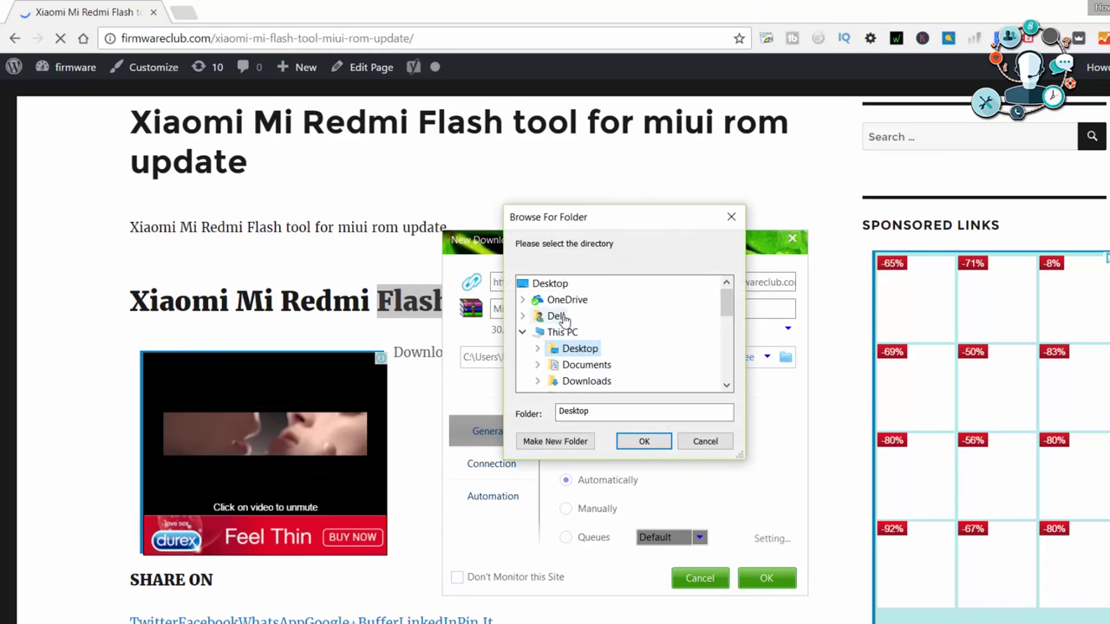
double_click(559, 332)
scroll(573, 364, down, 2)
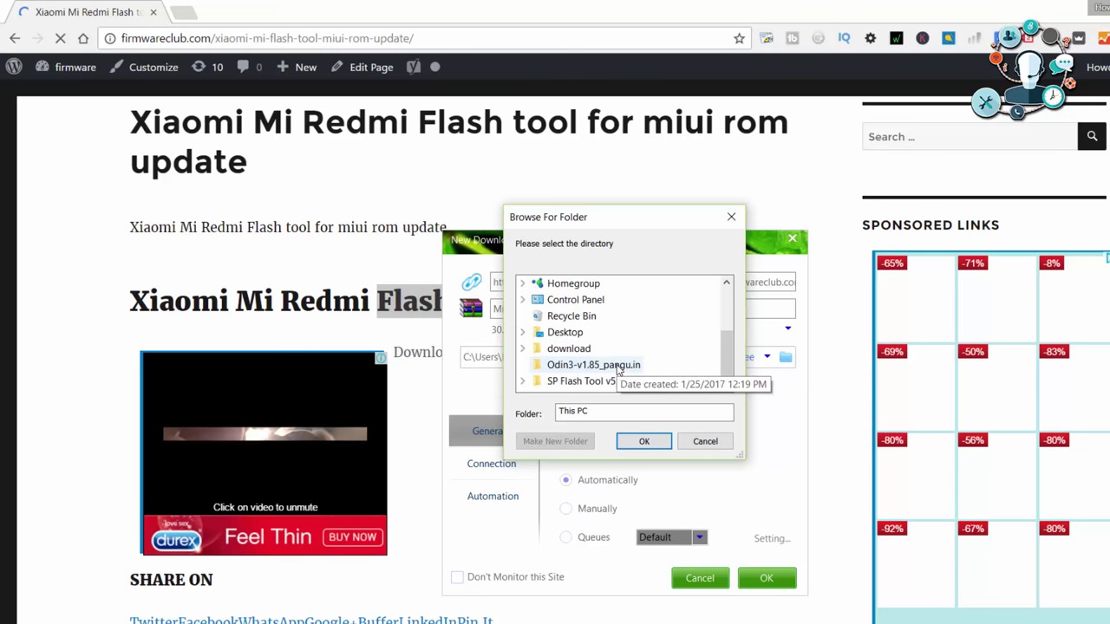
click(578, 350)
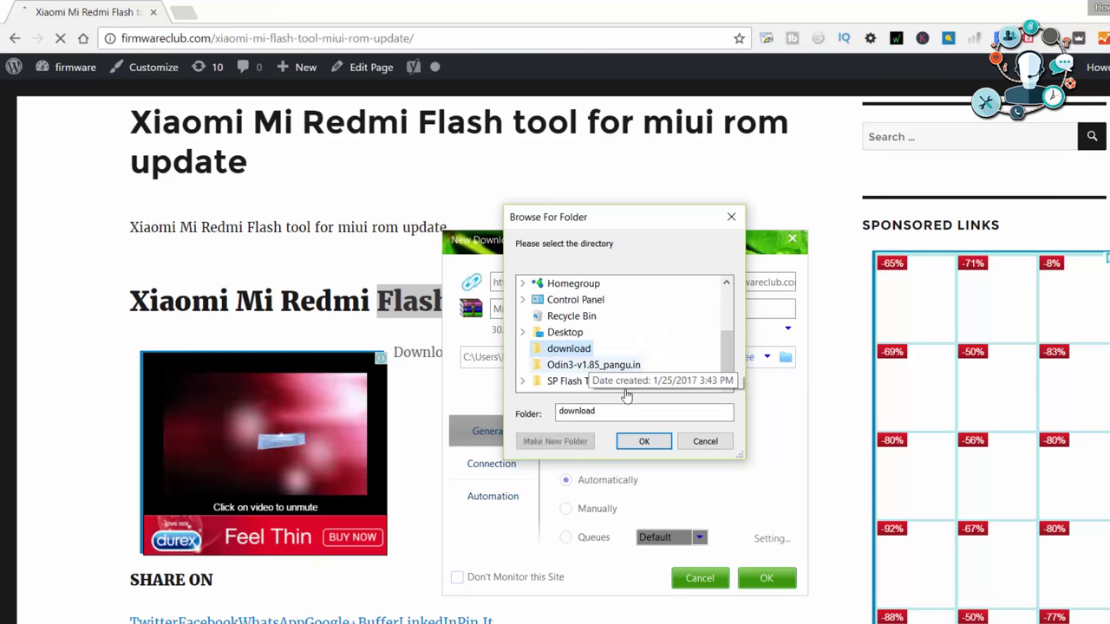
click(641, 442)
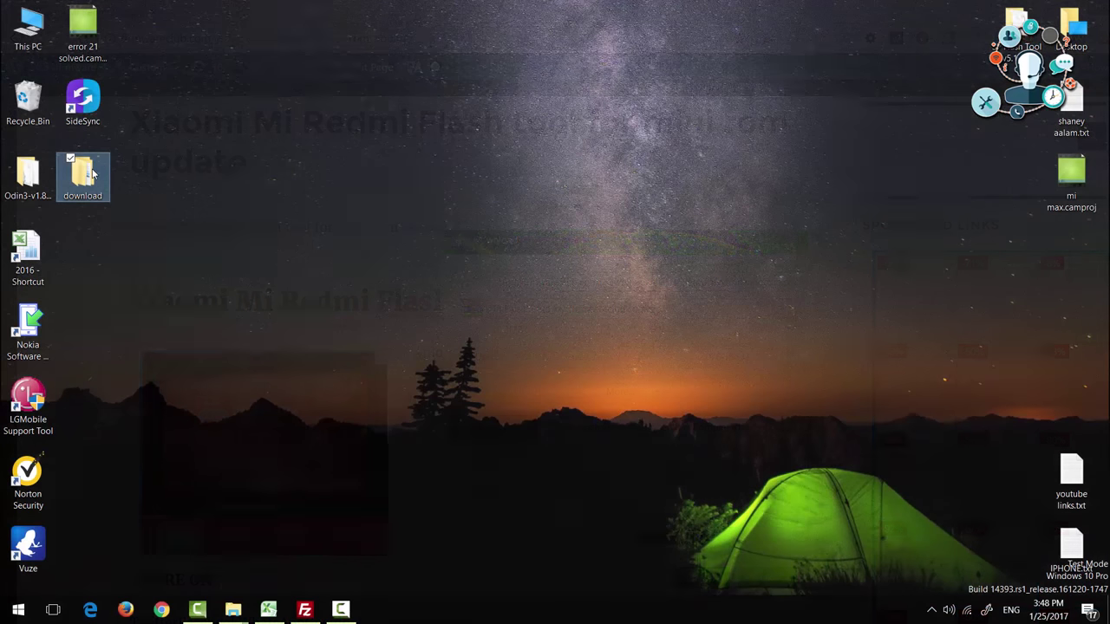
Extract MiFlashSetup_by_firmwareclub.com.zip in place inside the desktop's download folder.
double_click(97, 183)
click(241, 173)
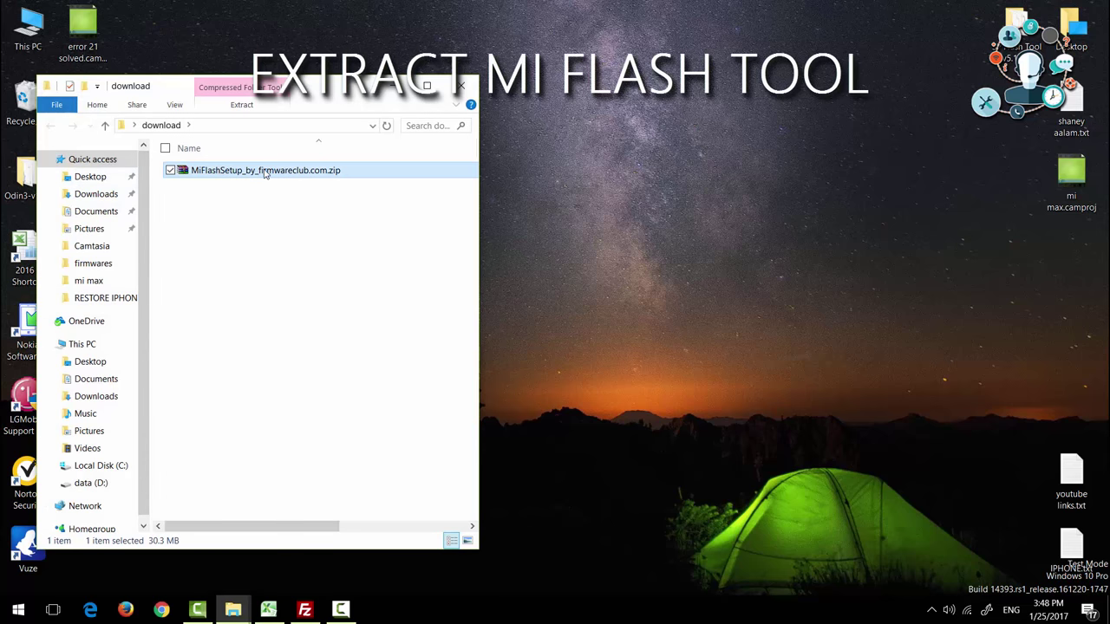
right_click(266, 172)
click(92, 242)
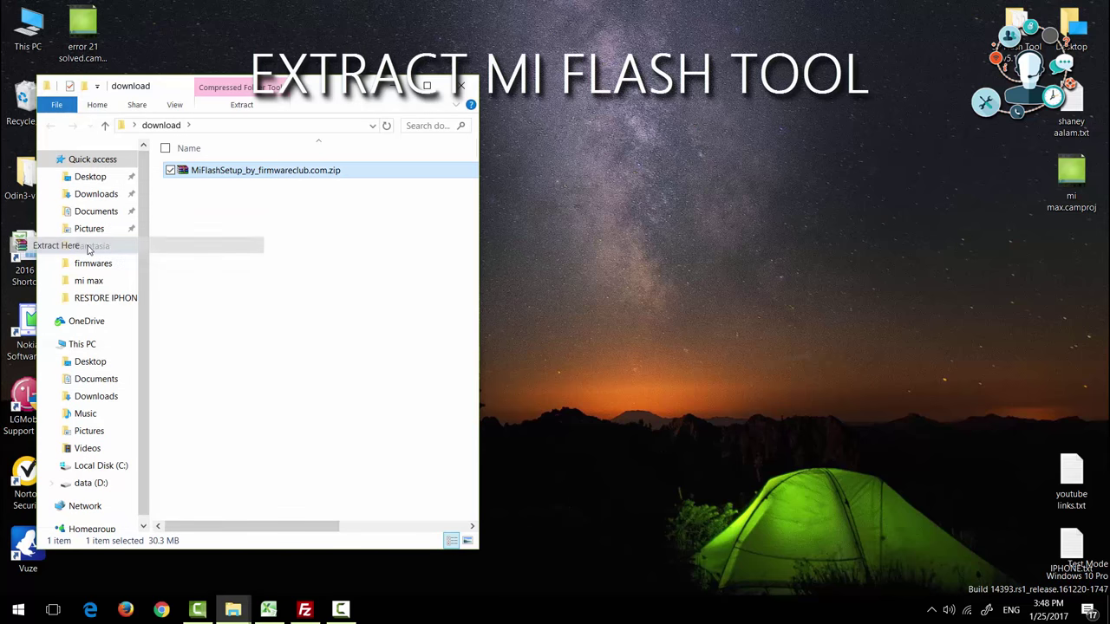
Install XiaoMiFlash from MiFlashSetup_by_firmwareclub.com.msi for everyone, using the folder C:\XiaoMi\XiaoMiFlash\, and close the finished installer.
double_click(270, 173)
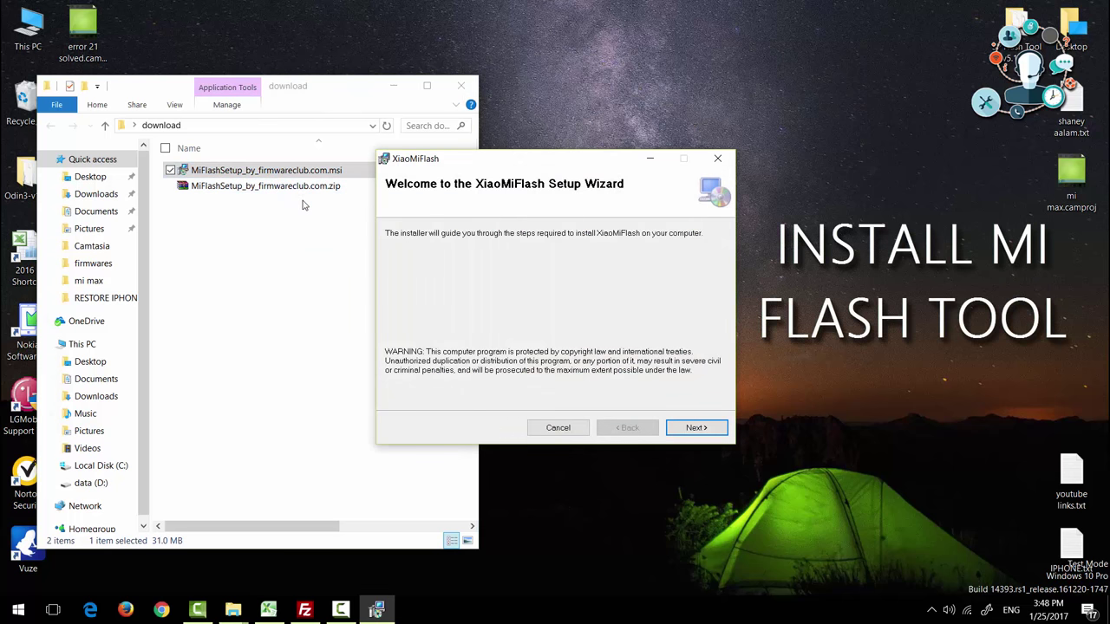
click(460, 85)
click(694, 429)
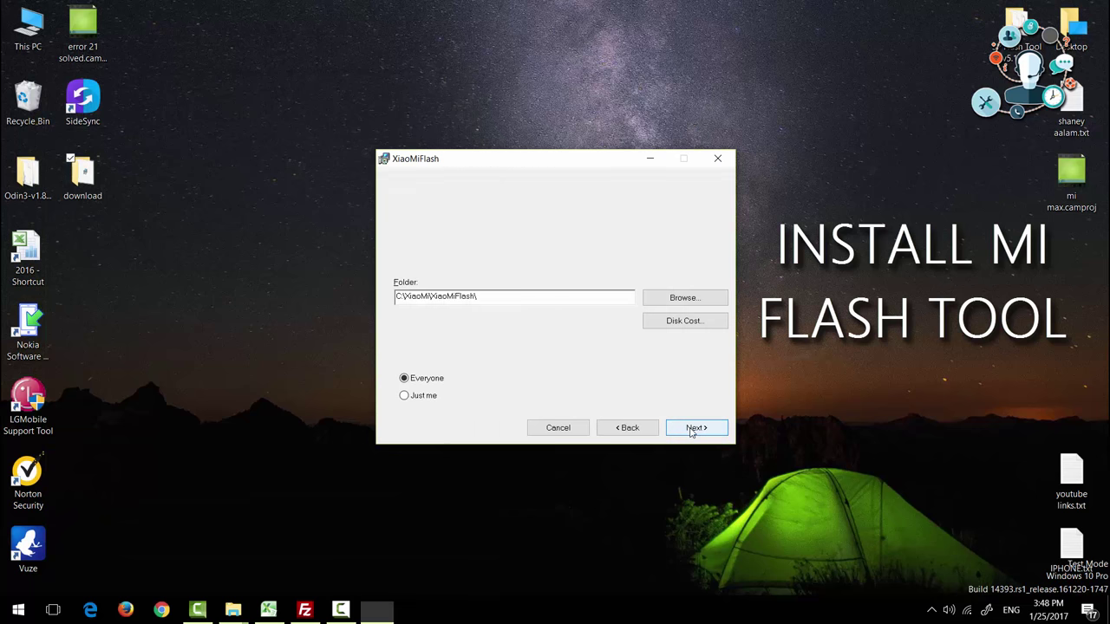
click(692, 430)
click(692, 429)
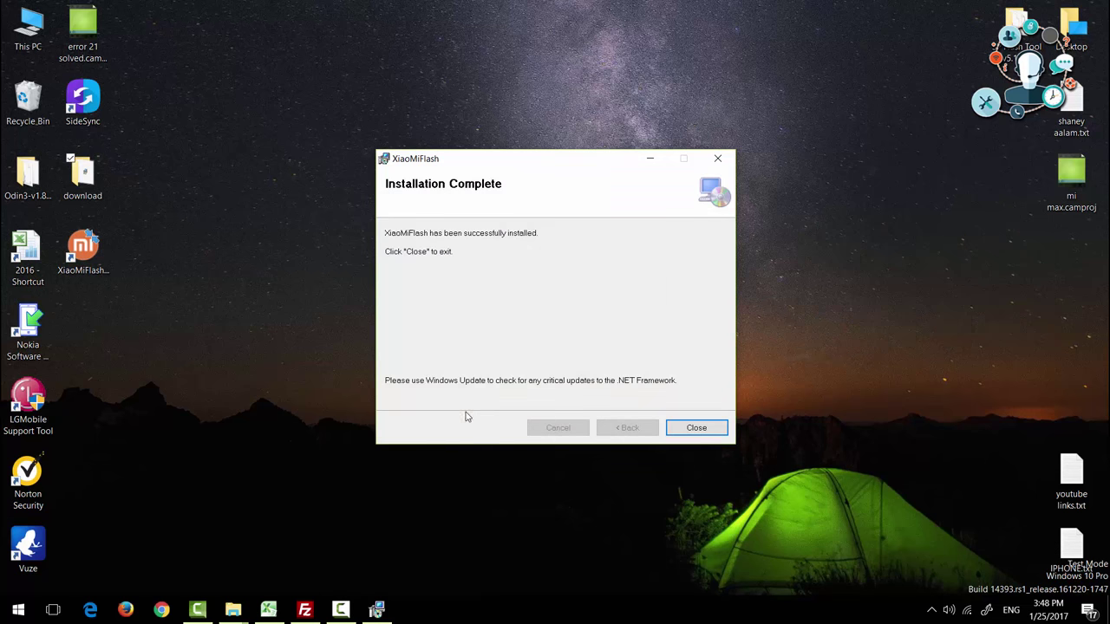
click(702, 429)
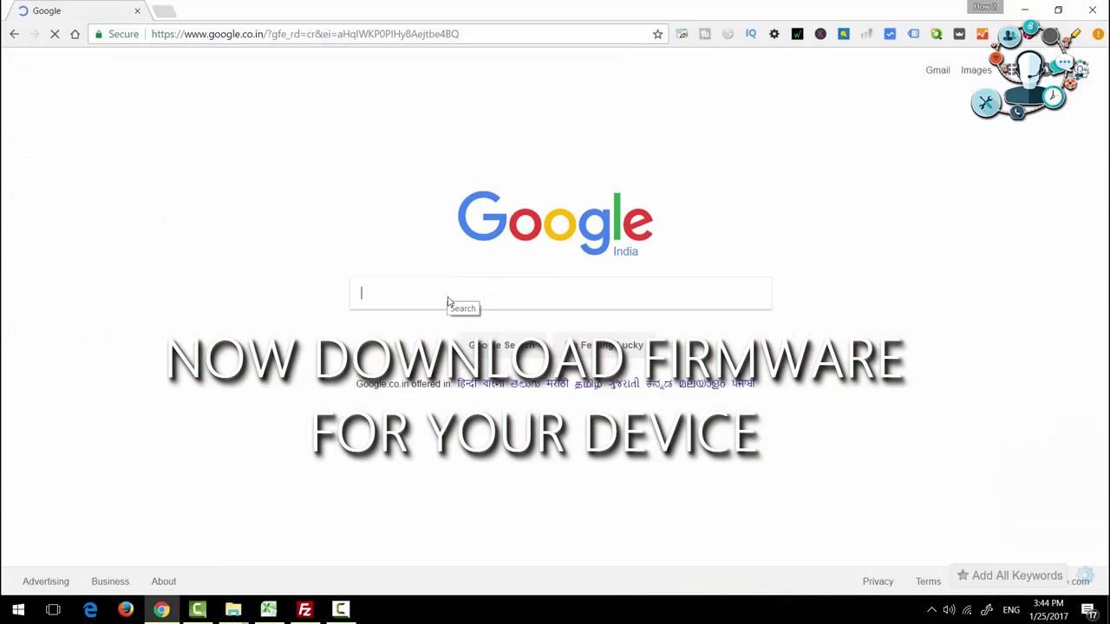
Search Google for "mi firmware" and open the pangu.in result for Mi official firmware.
text(mi firmwa)
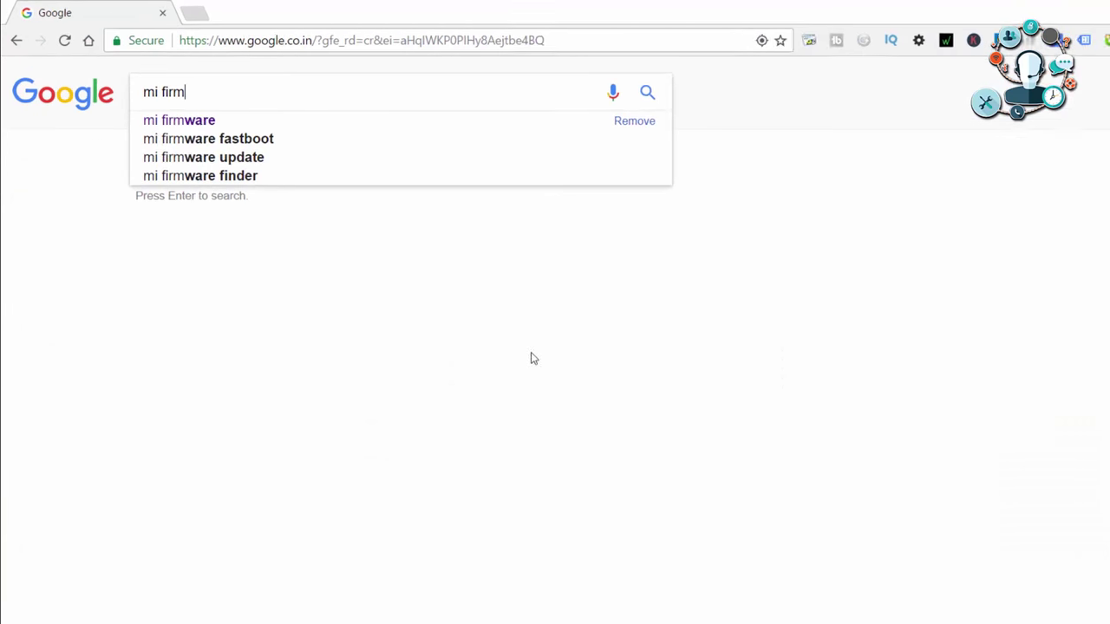
text(re)
key(Return)
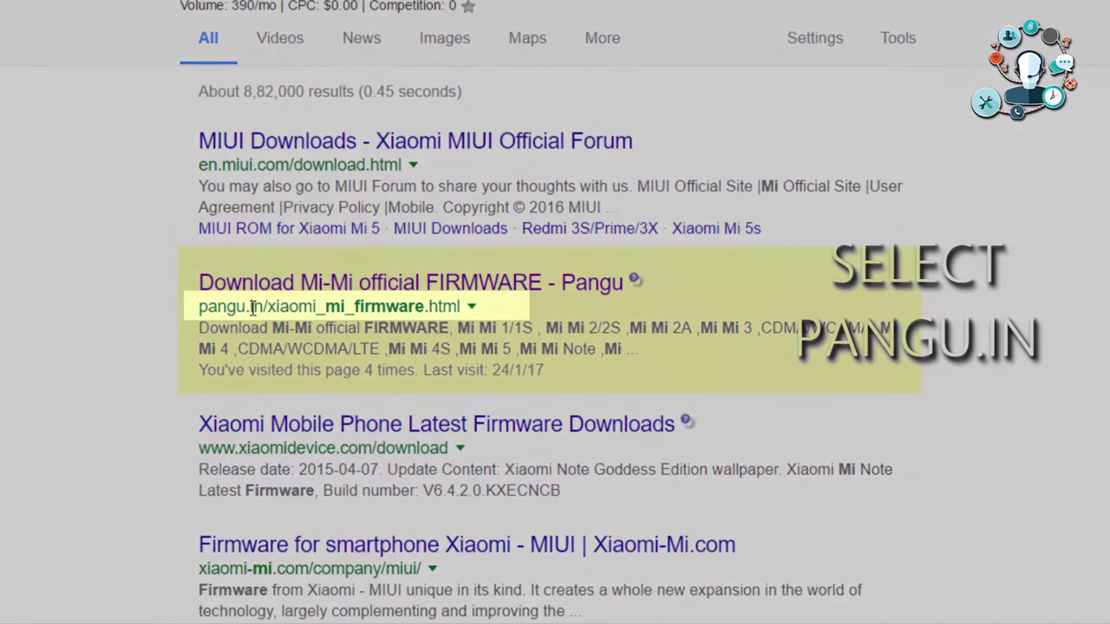
drag(199, 307, 232, 306)
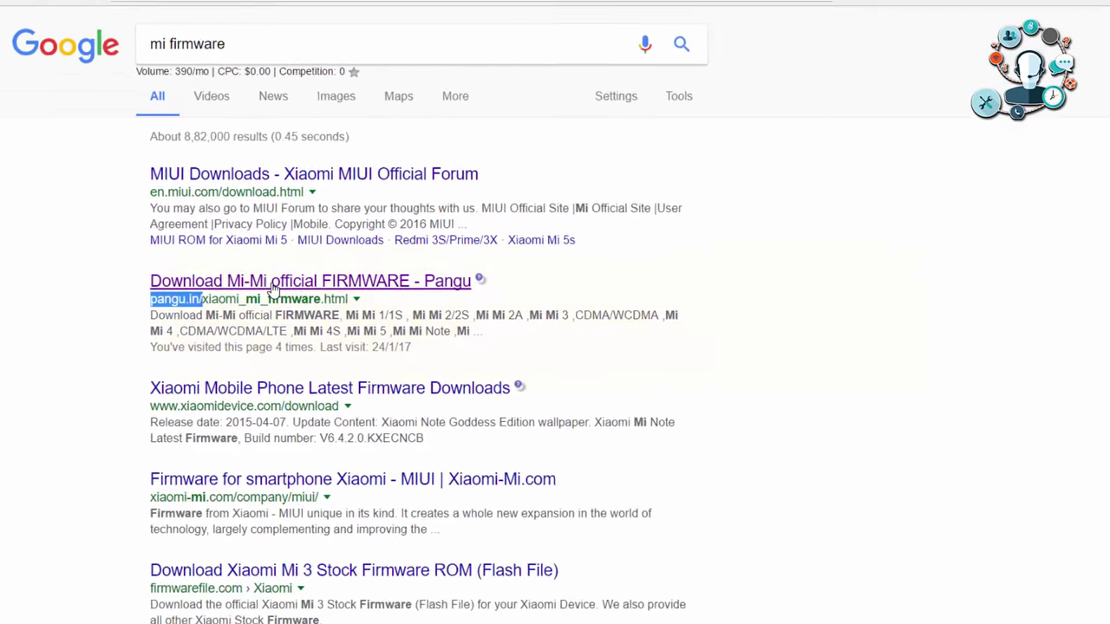
click(273, 287)
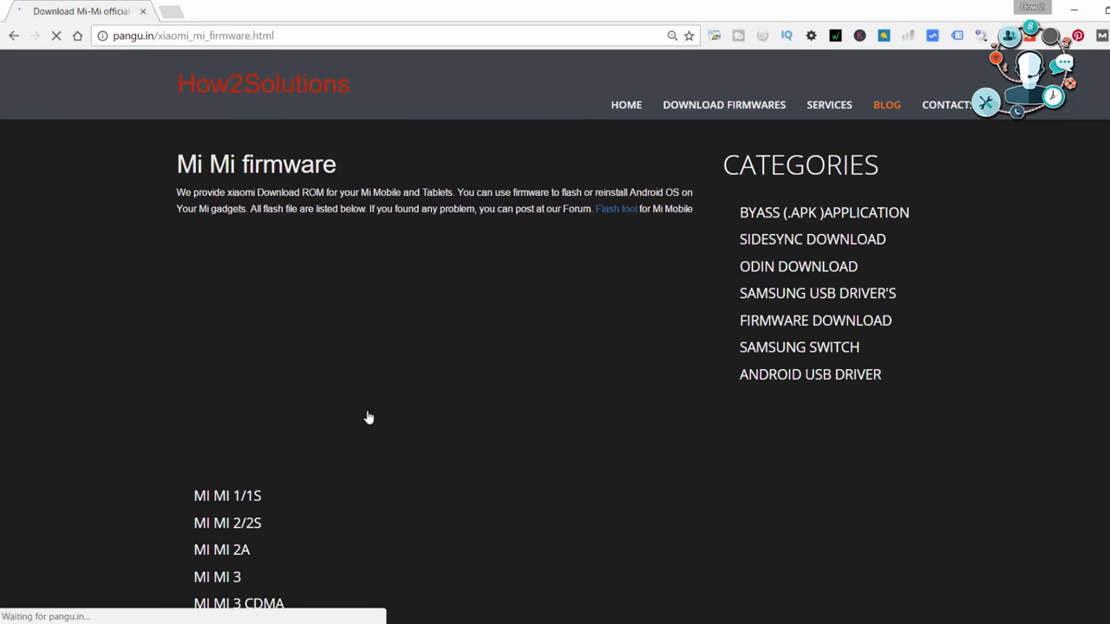
Open the additional firmware information page linked below the Mi and Redmi device list.
scroll(368, 418, down, 8)
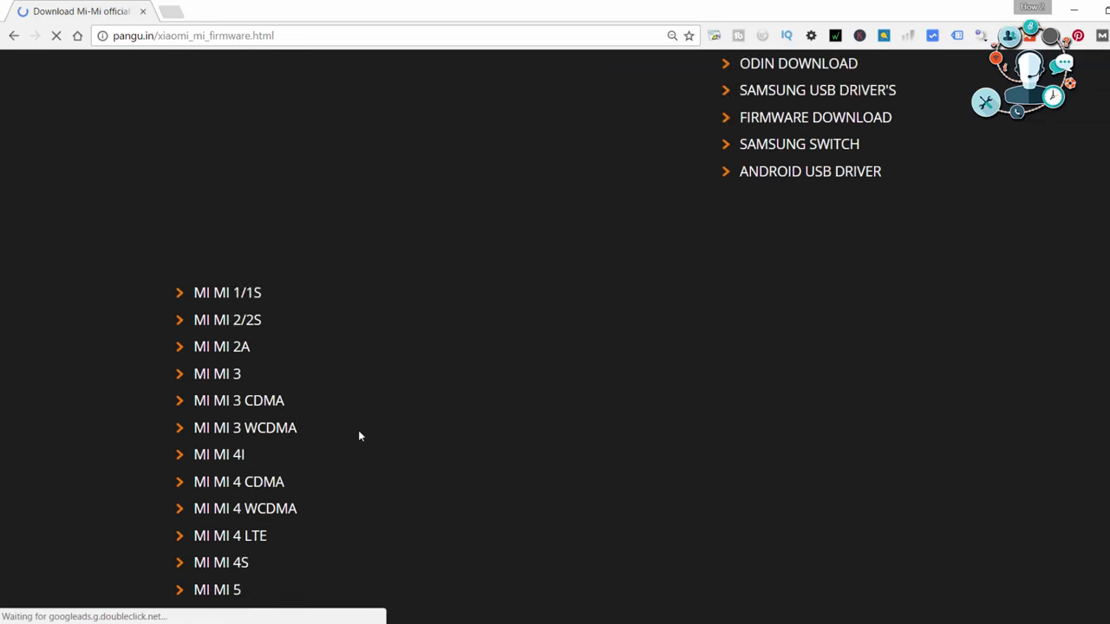
scroll(345, 419, down, 1)
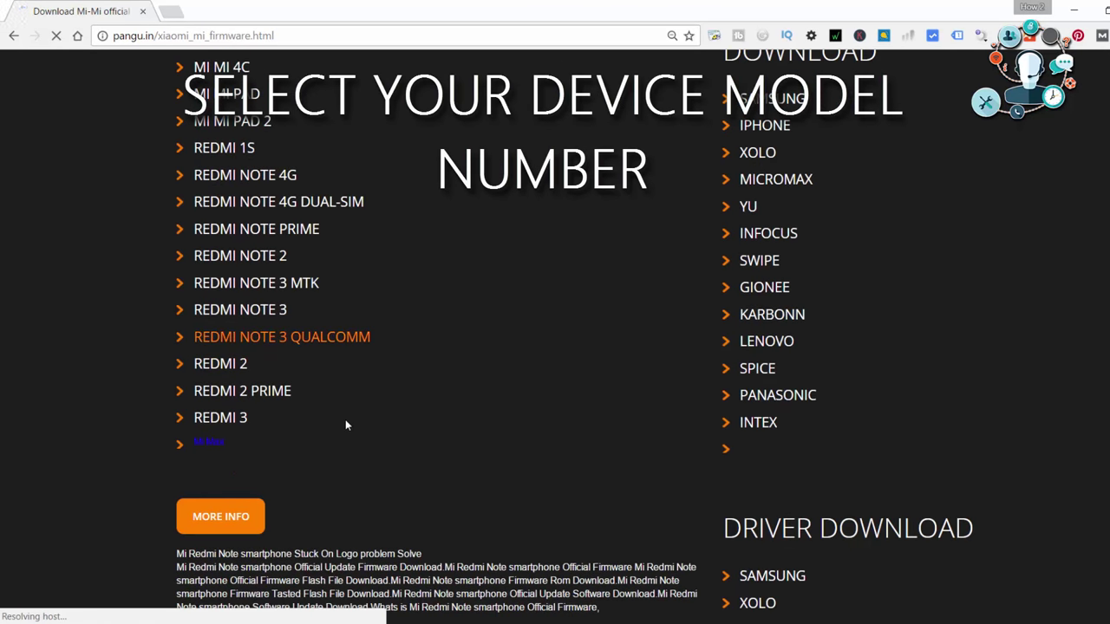
click(211, 518)
Download the Redmi Note 4 Qualcomm Latest Global Stable Version Fastboot File and open the browser's full downloads list.
scroll(425, 368, down, 10)
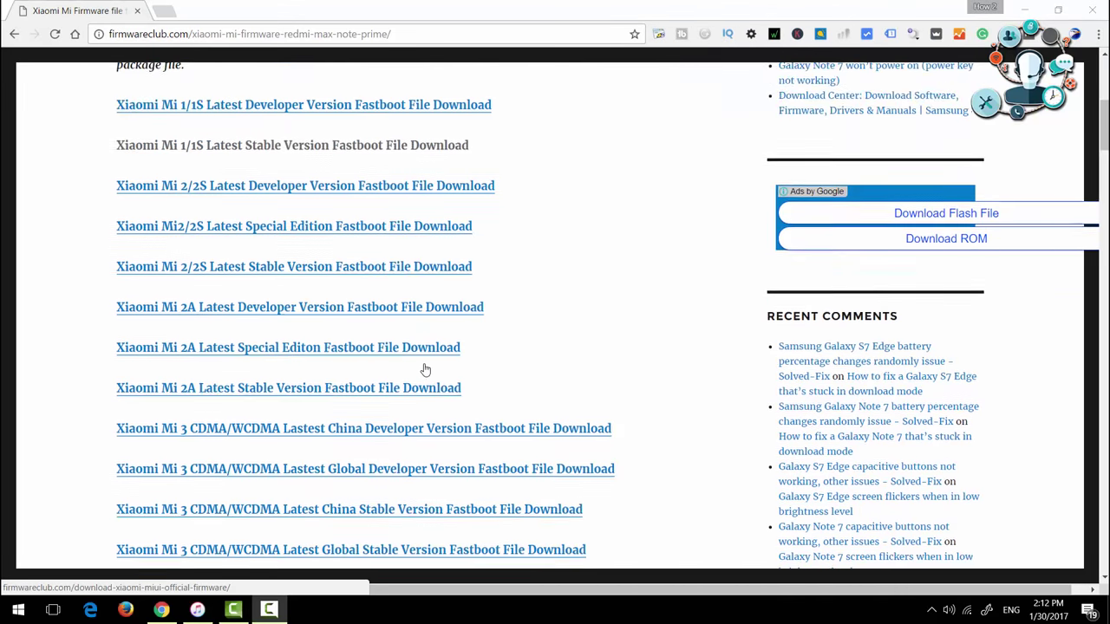
scroll(425, 369, down, 8)
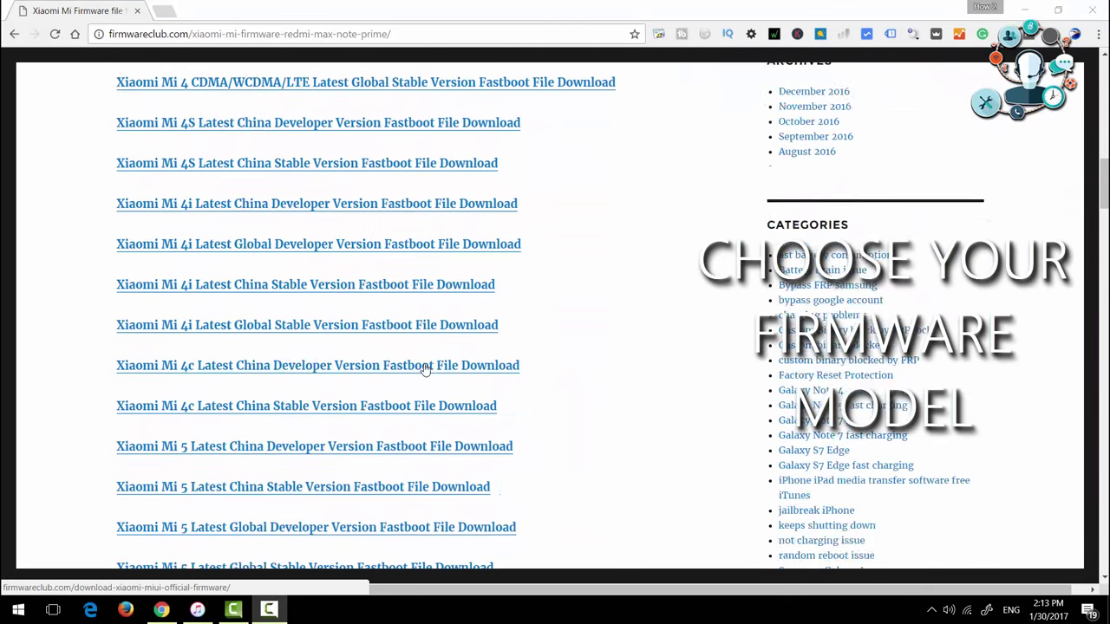
scroll(425, 370, down, 5)
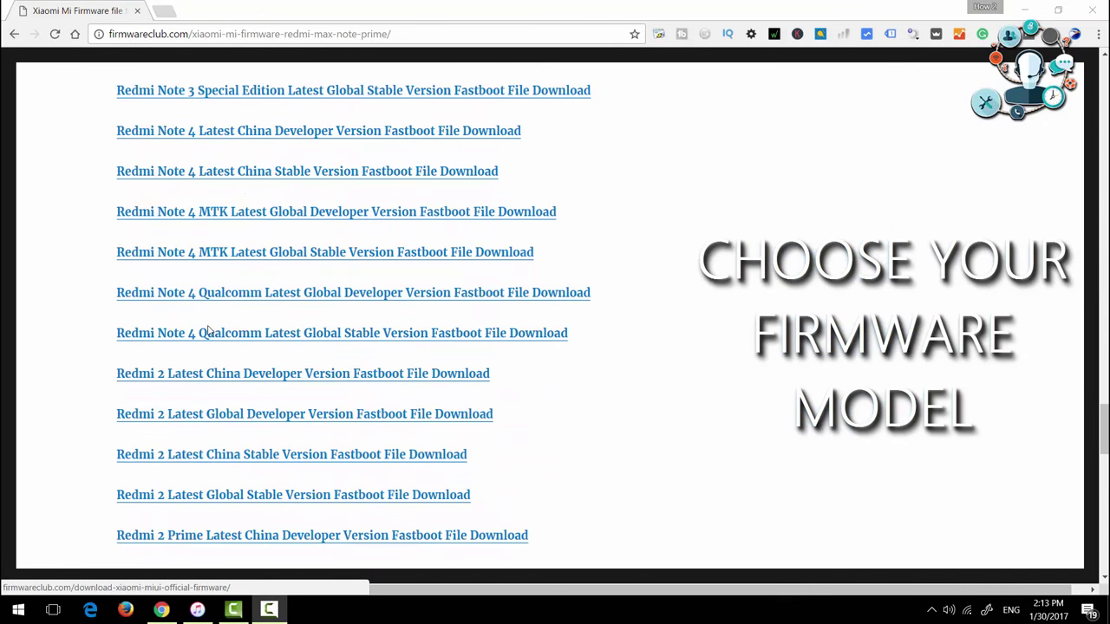
click(269, 336)
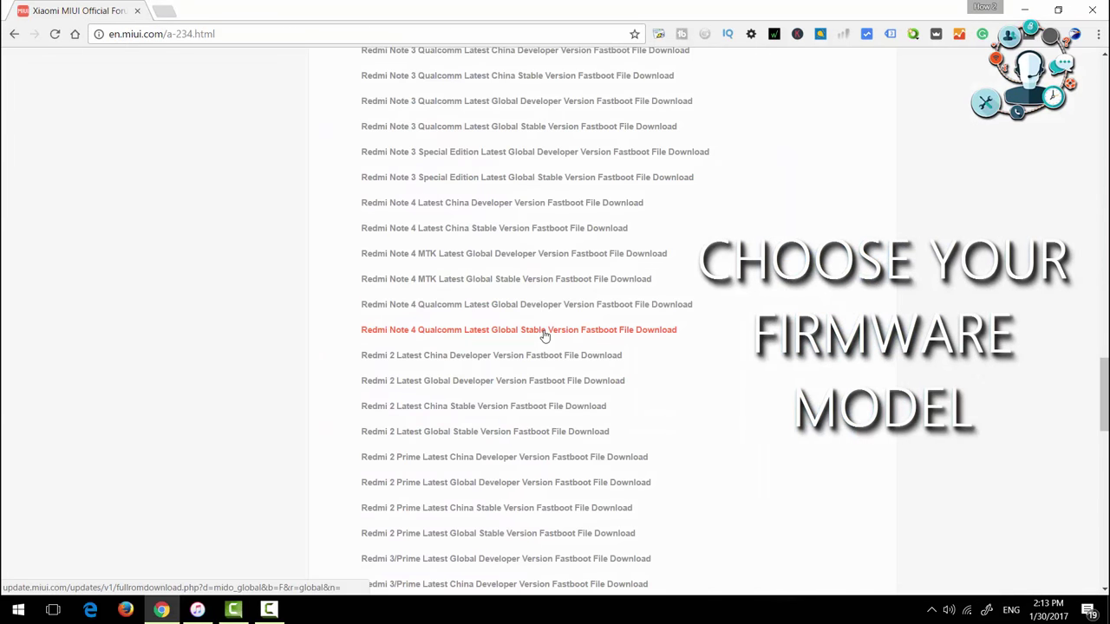
click(545, 335)
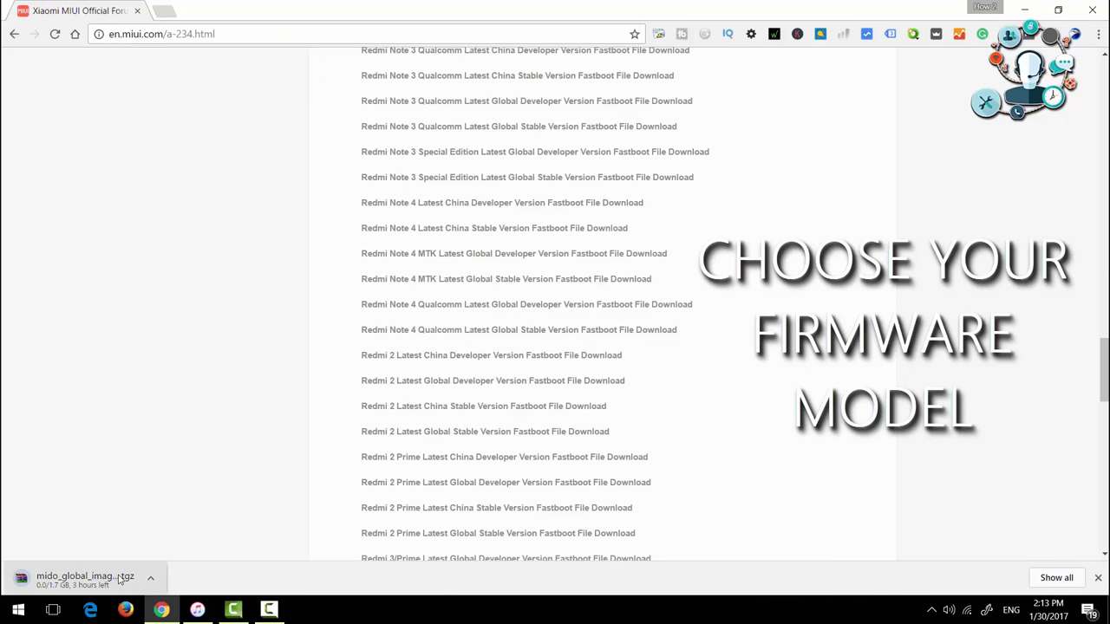
click(65, 587)
click(1056, 577)
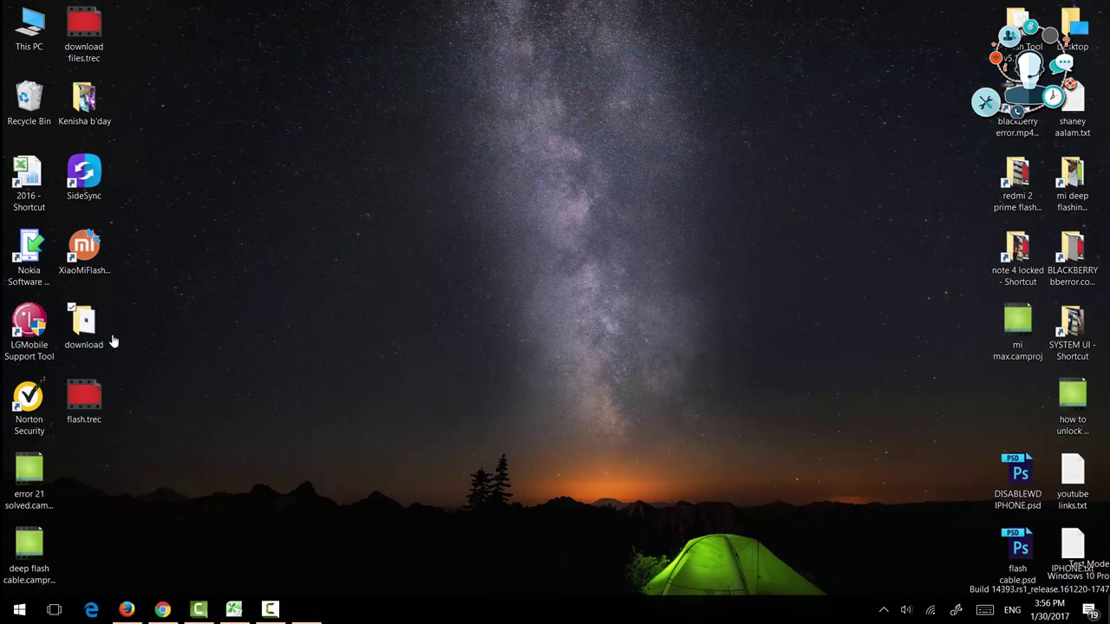
Extract the mido_global_images .tgz archive inside the download folder and move the extracted firmware folder to the desktop.
double_click(85, 334)
click(221, 139)
right_click(230, 139)
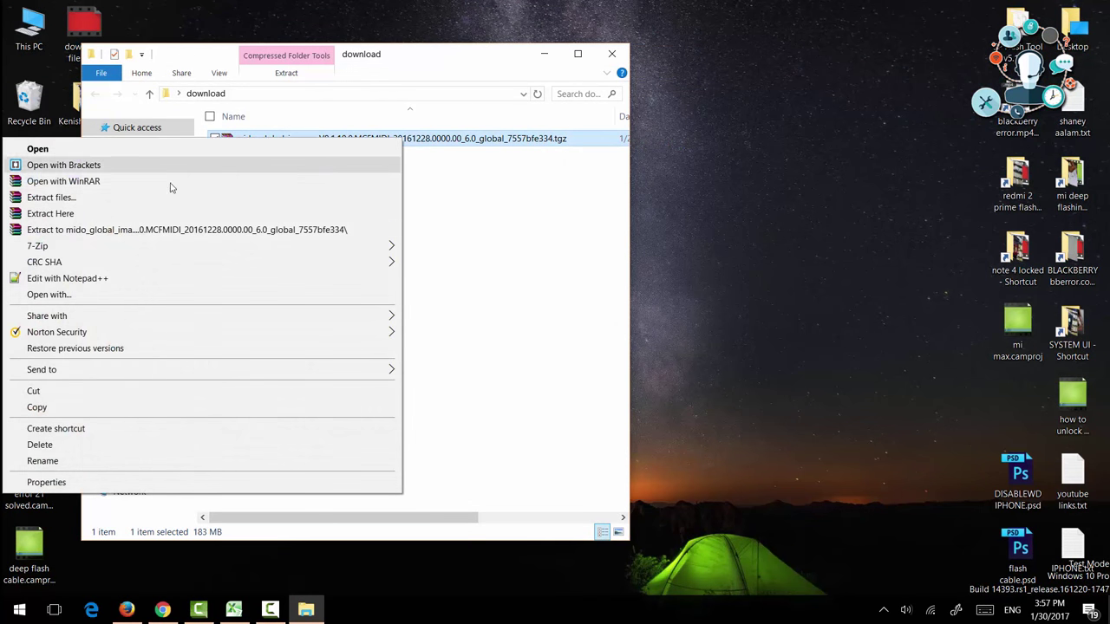
click(93, 215)
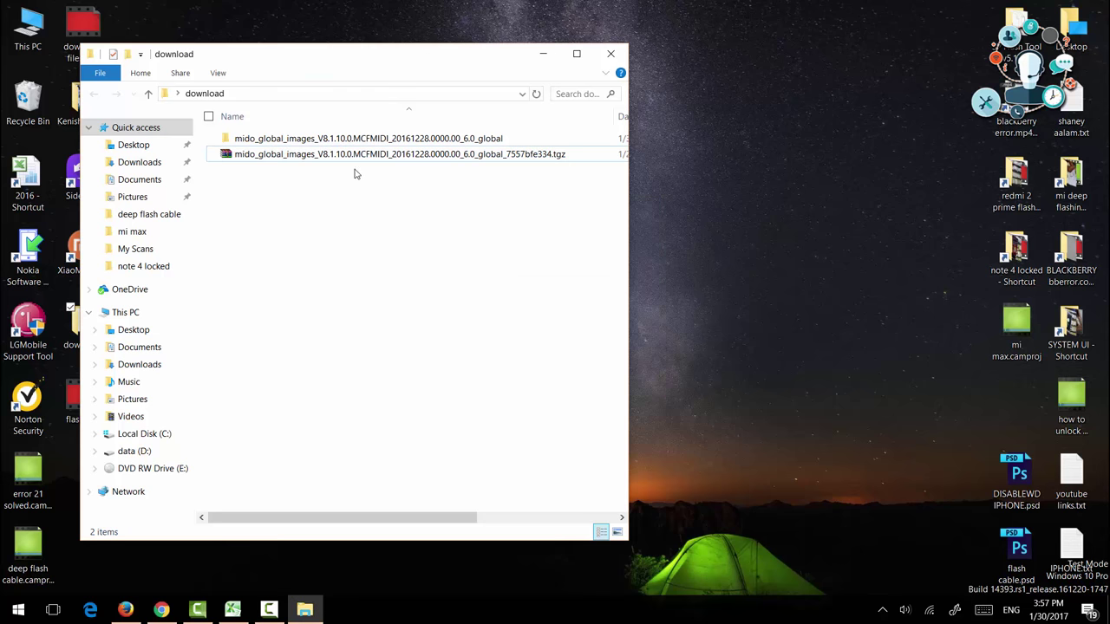
click(250, 139)
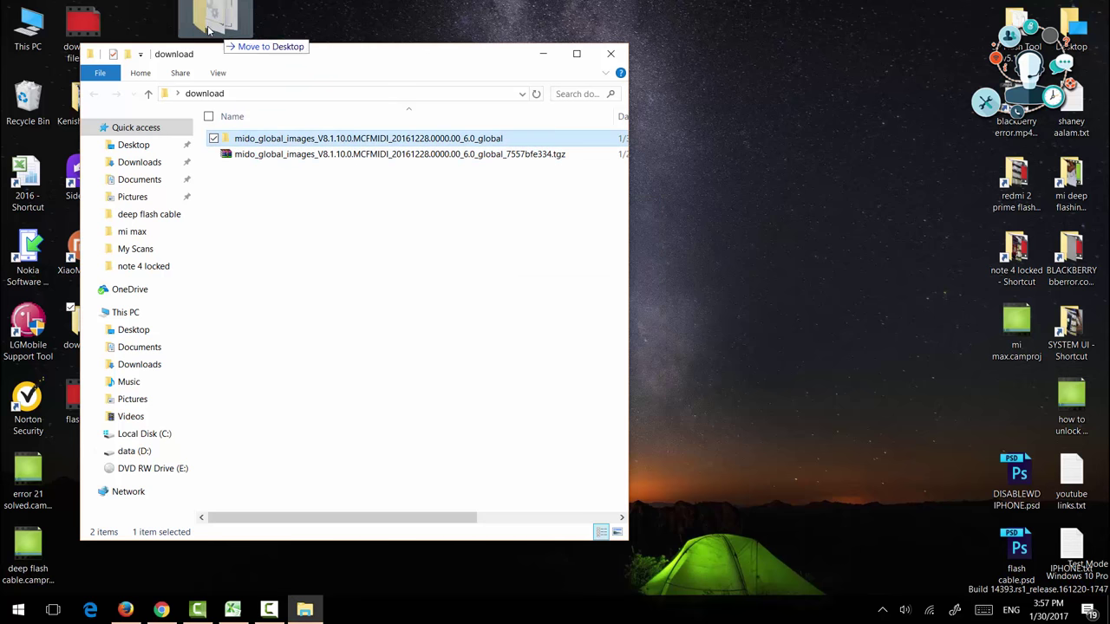
drag(208, 31, 163, 19)
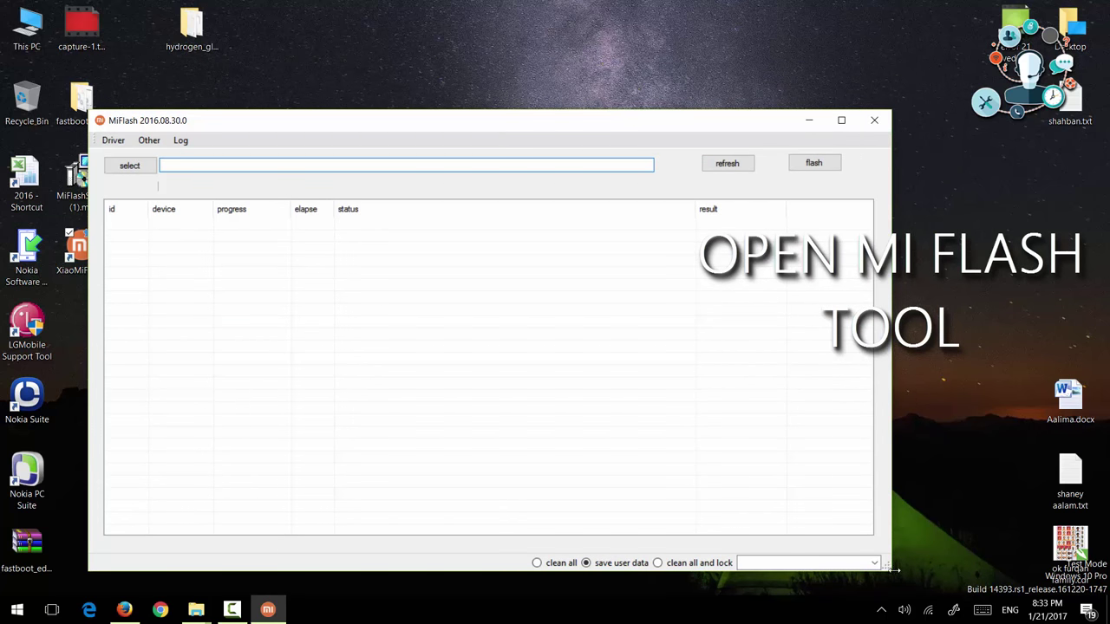
Shrink the MiFlash window and show Device Manager in a narrowed Computer Management window.
drag(887, 567, 579, 371)
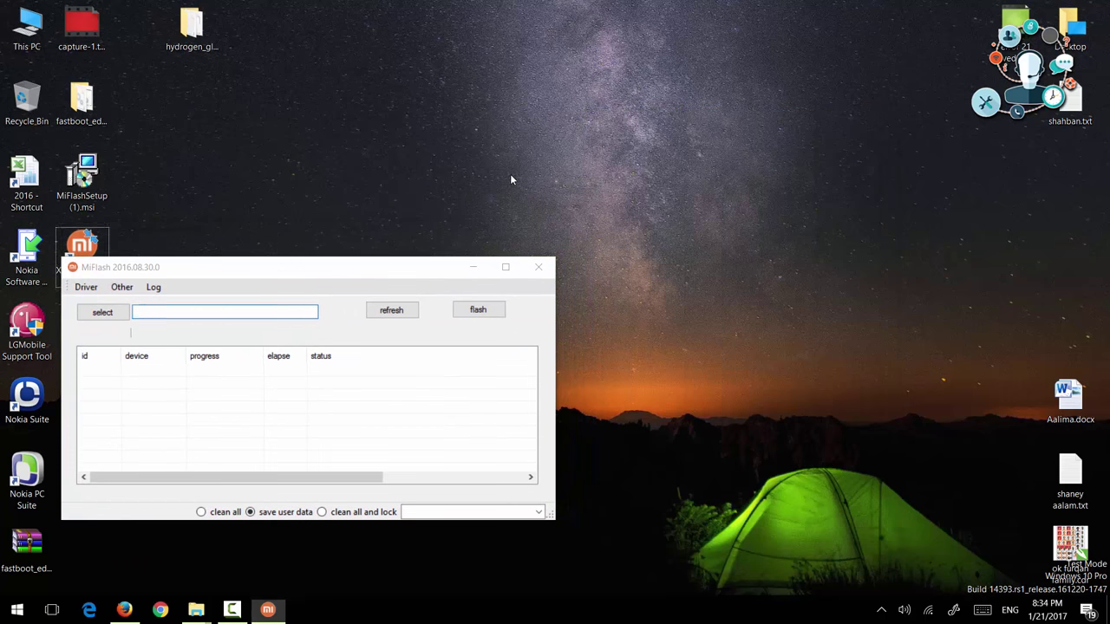
right_click(19, 27)
click(45, 68)
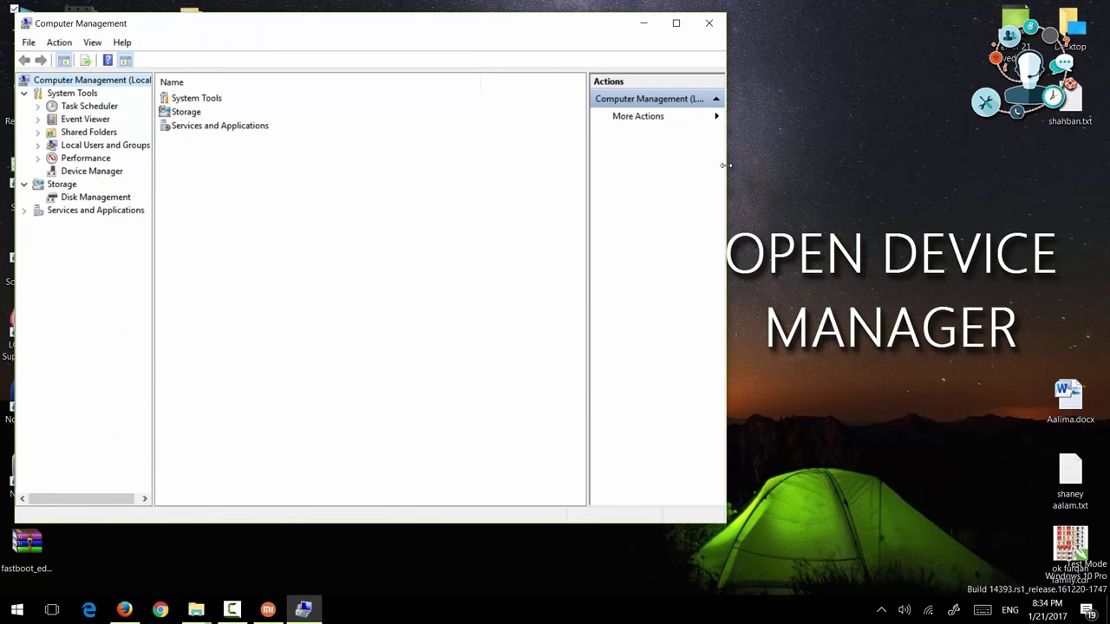
drag(725, 165, 554, 166)
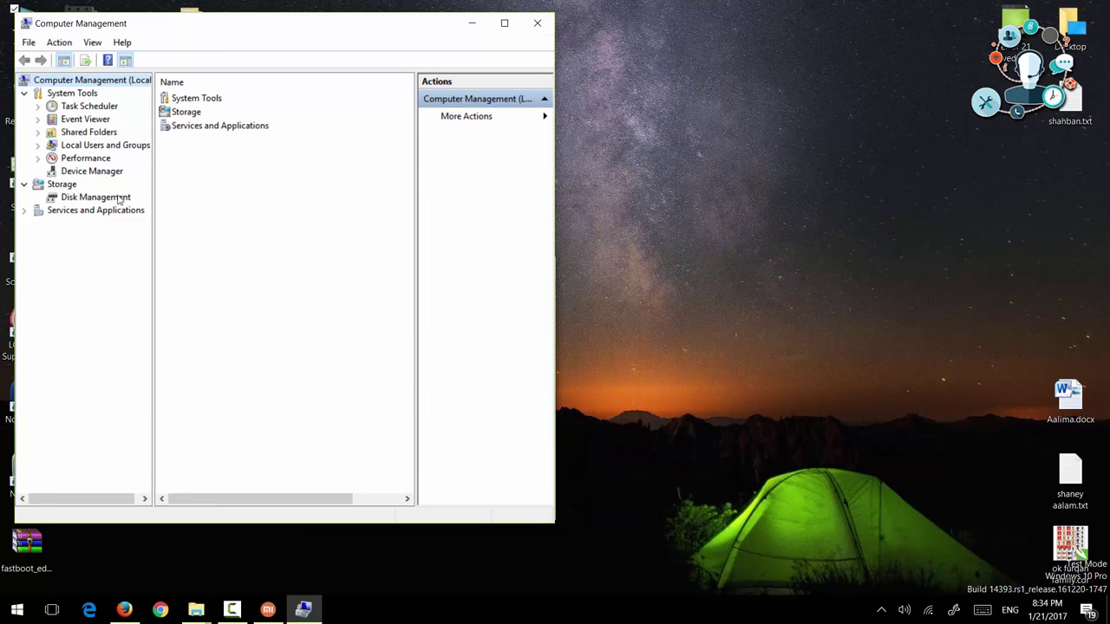
click(88, 171)
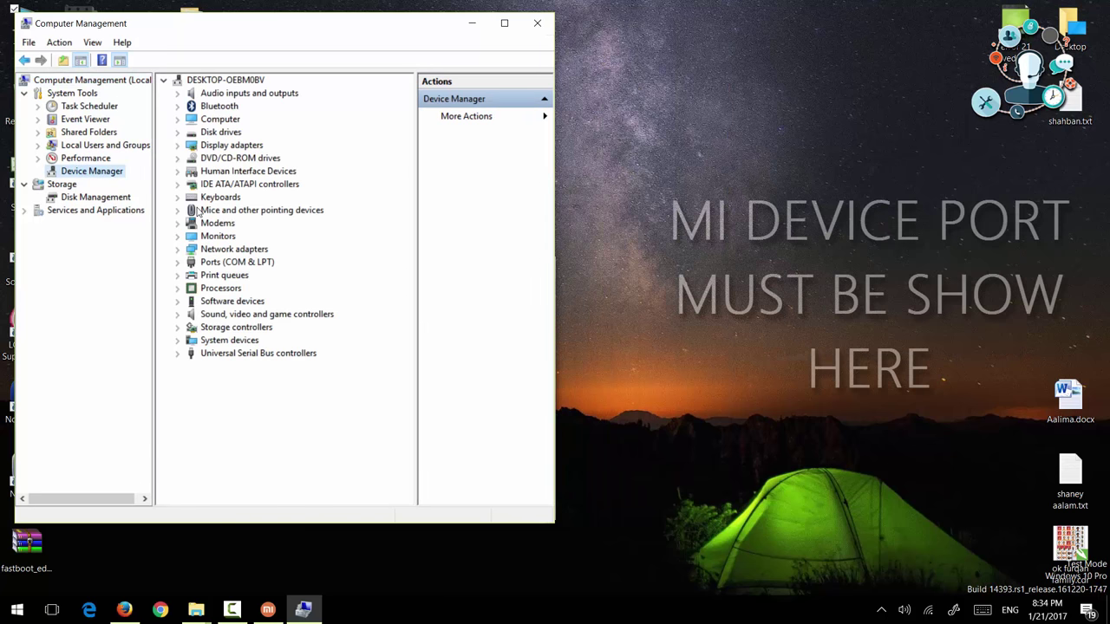
Examine the Ports (COM & LPT) entries in Device Manager for the connected phone's port and close Computer Management.
click(179, 262)
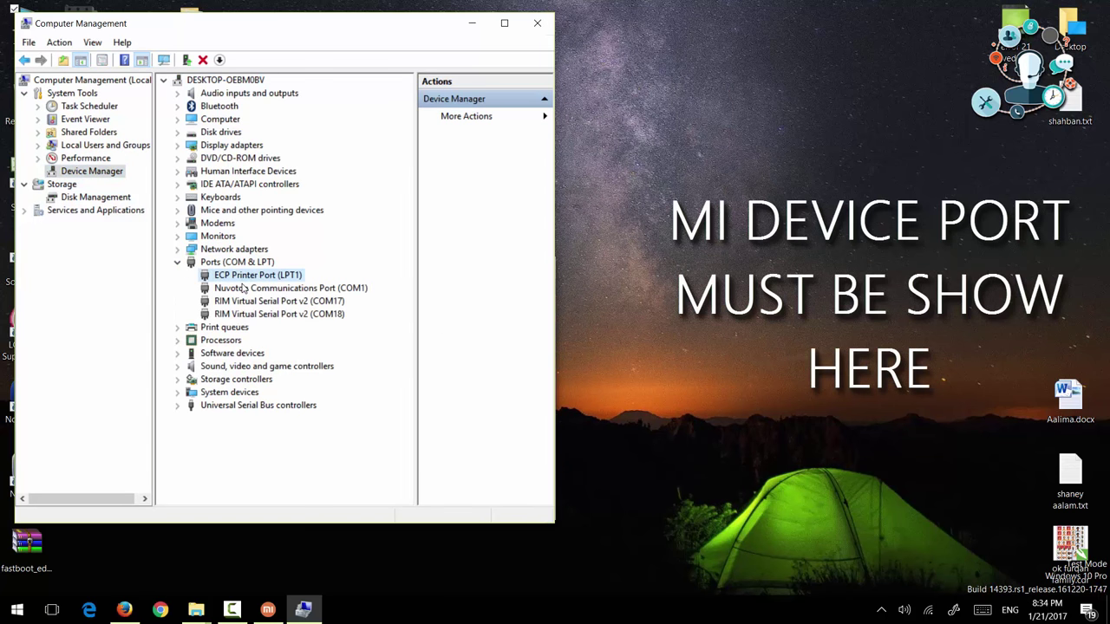
click(250, 302)
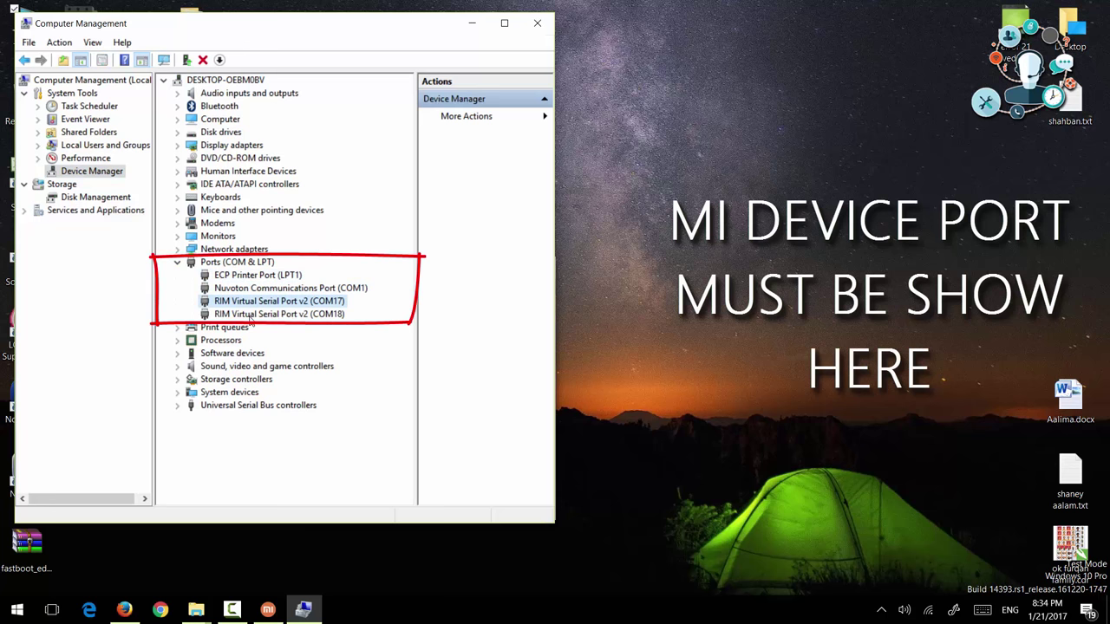
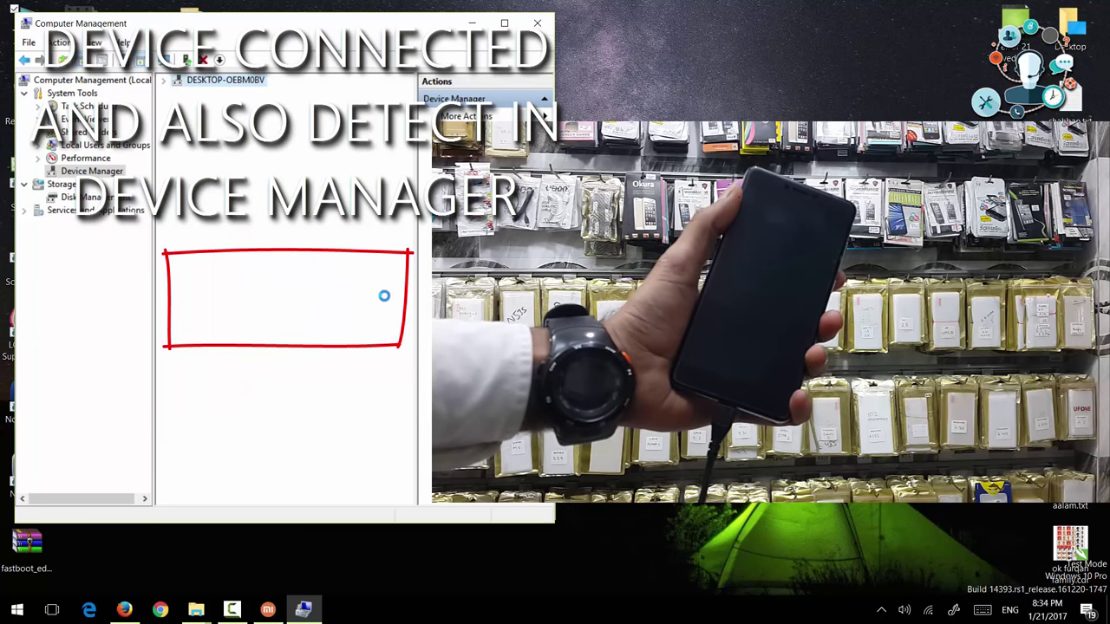
click(231, 303)
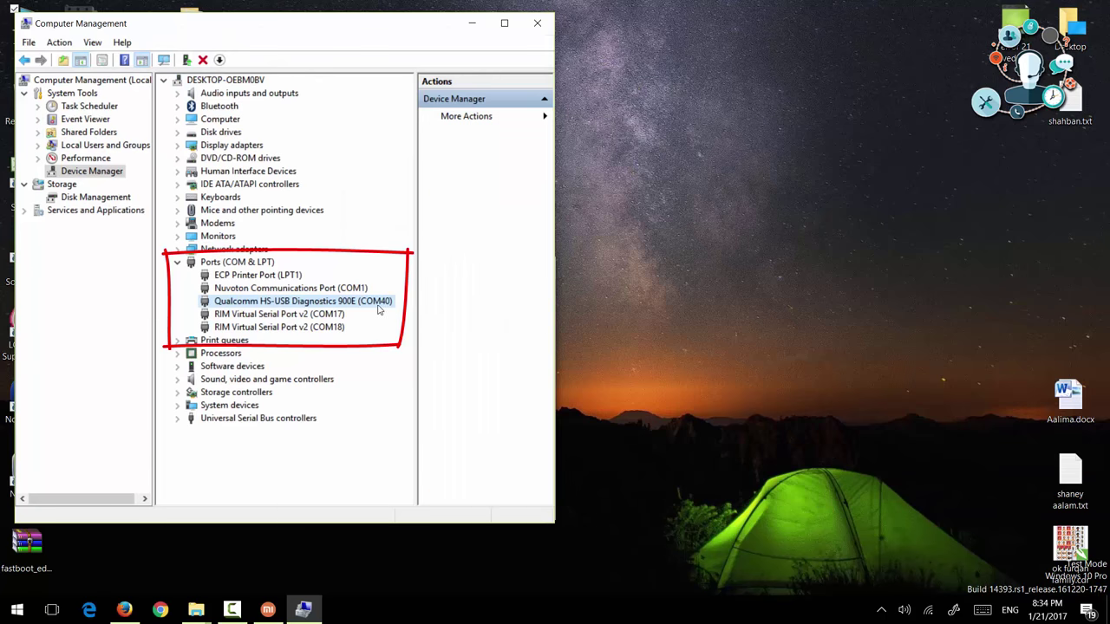
click(526, 29)
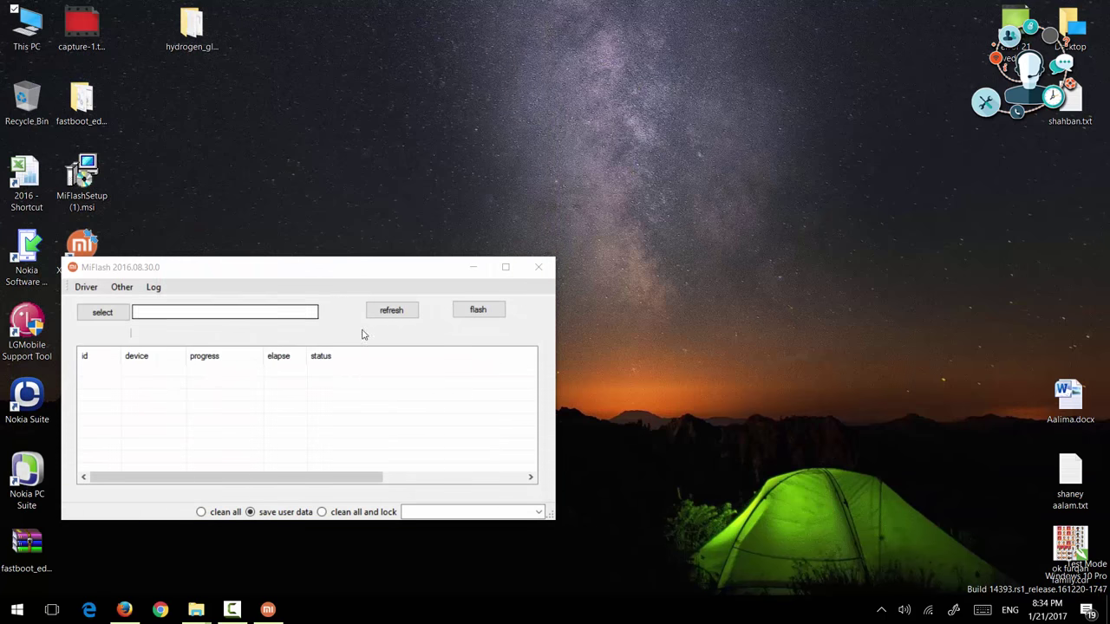
Refresh the connected device list in MiFlash and enlarge its window.
click(391, 311)
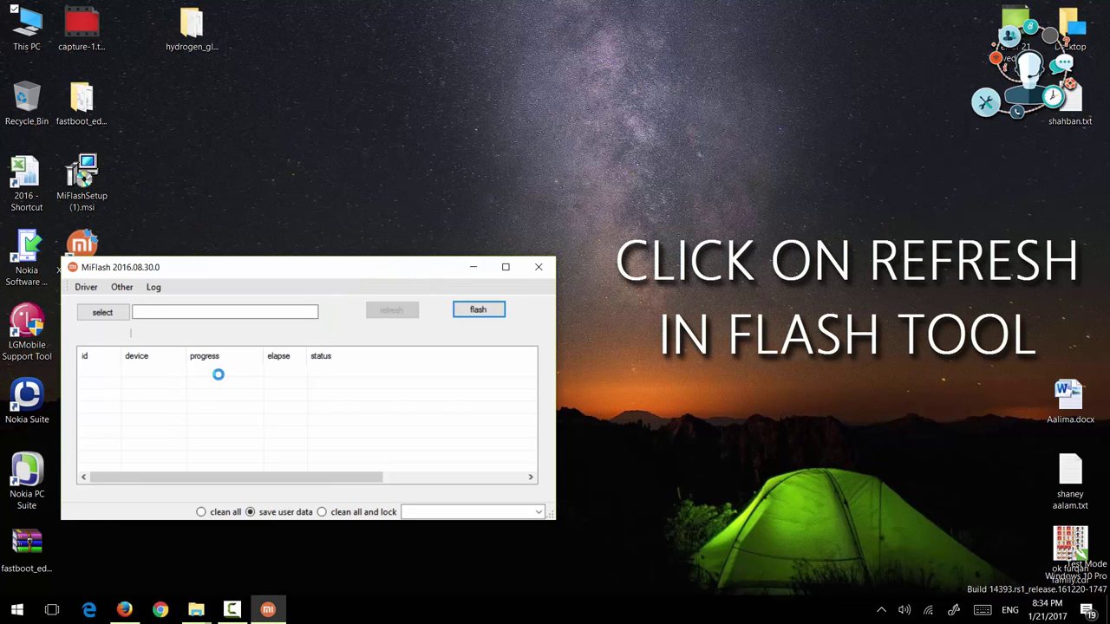
click(392, 310)
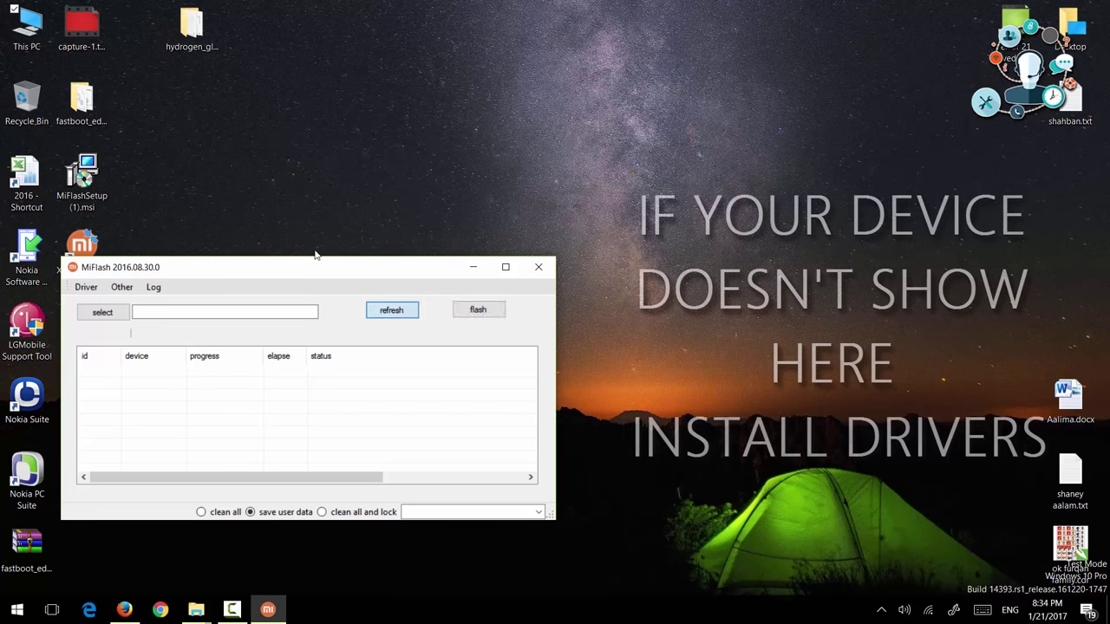
drag(327, 272, 308, 155)
drag(529, 400, 705, 522)
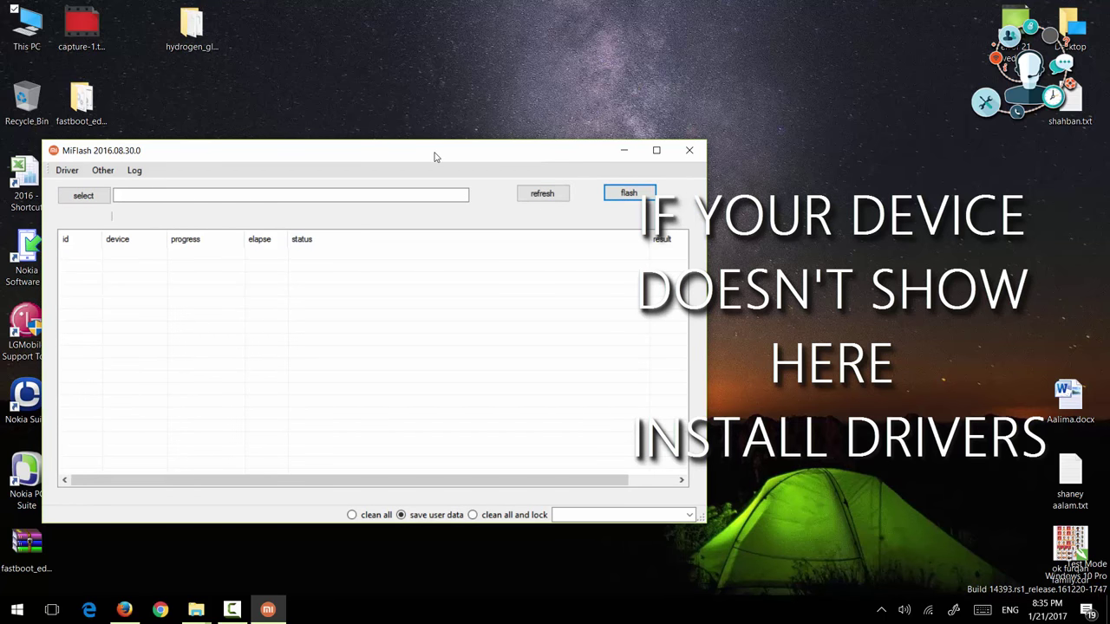
Reinstall the bundled MiFlash drivers, allowing the unverified driver software, and close the Driver window.
click(67, 170)
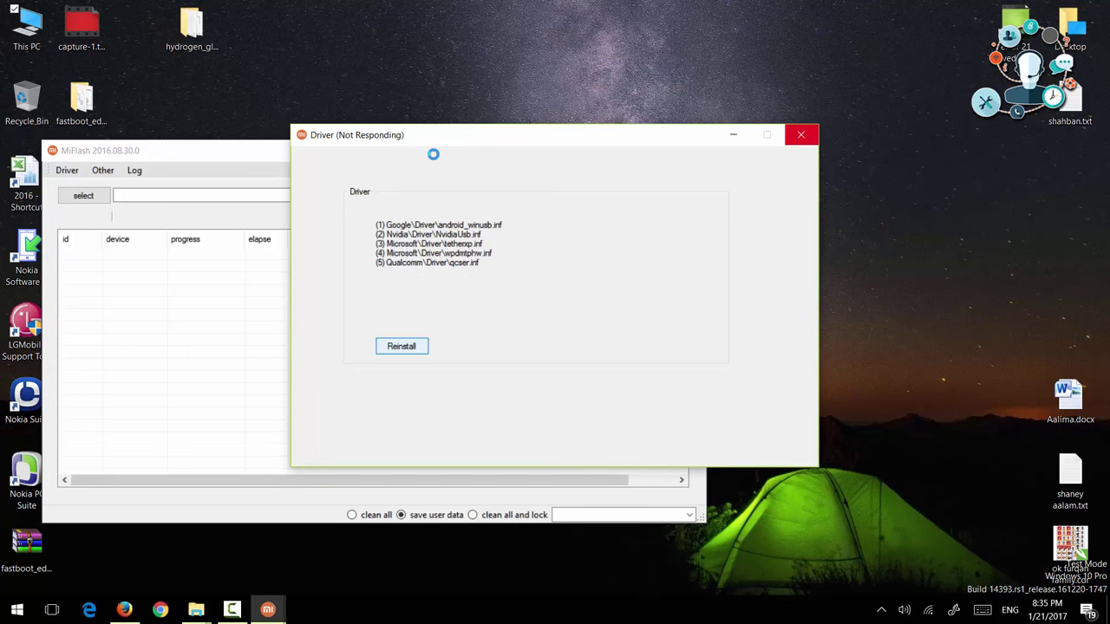
click(482, 298)
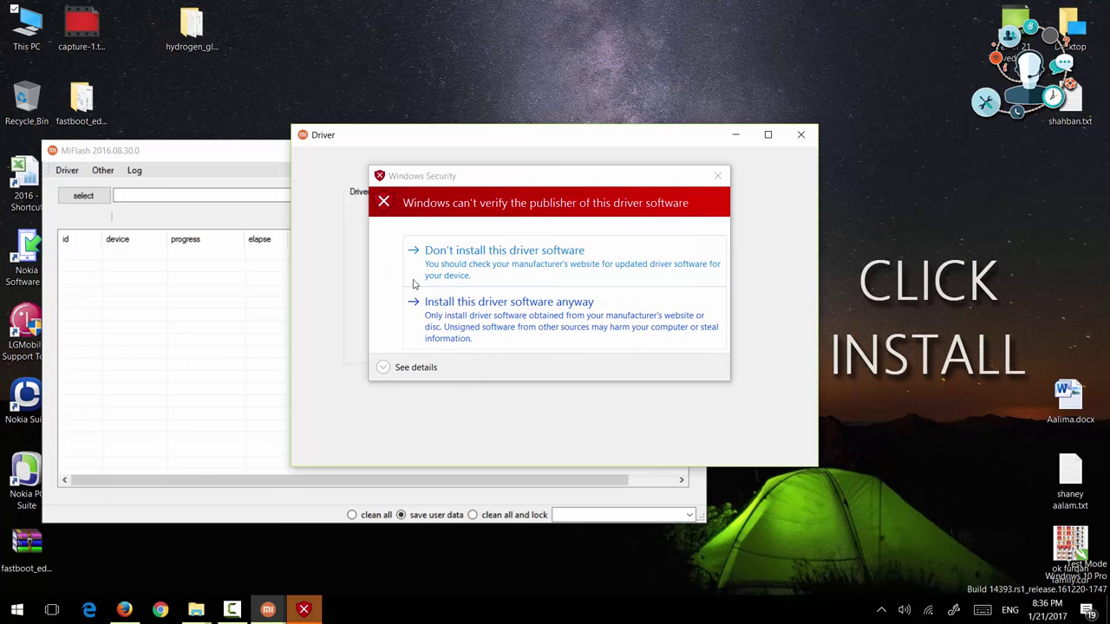
click(497, 323)
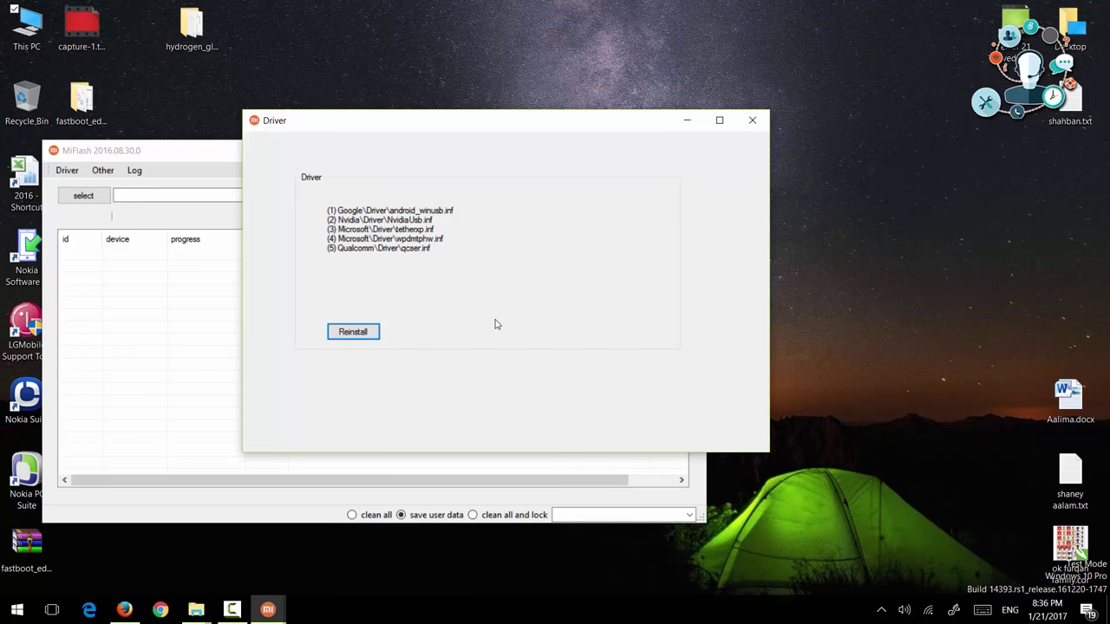
click(753, 120)
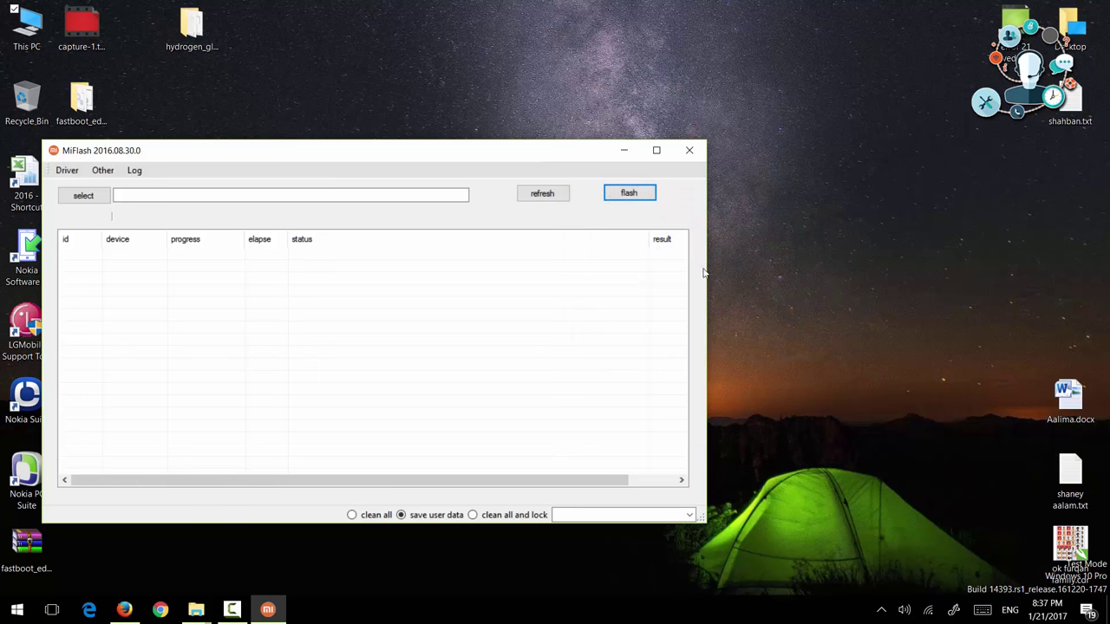
Close MiFlash and reopen it from the XiaoMiFlash desktop shortcut.
click(690, 150)
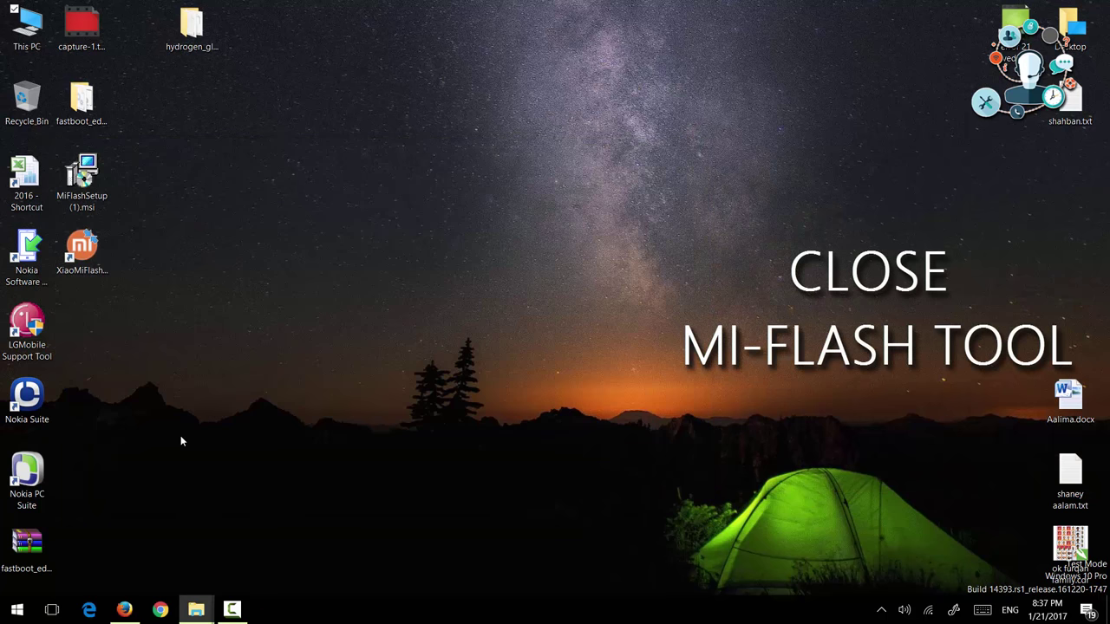
click(83, 264)
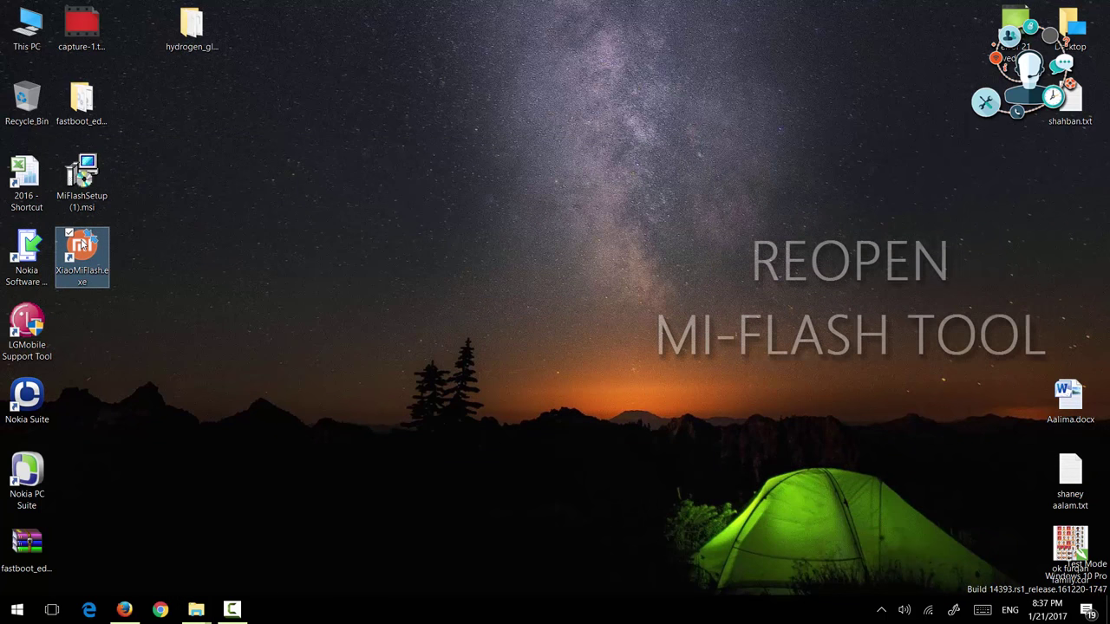
right_click(83, 245)
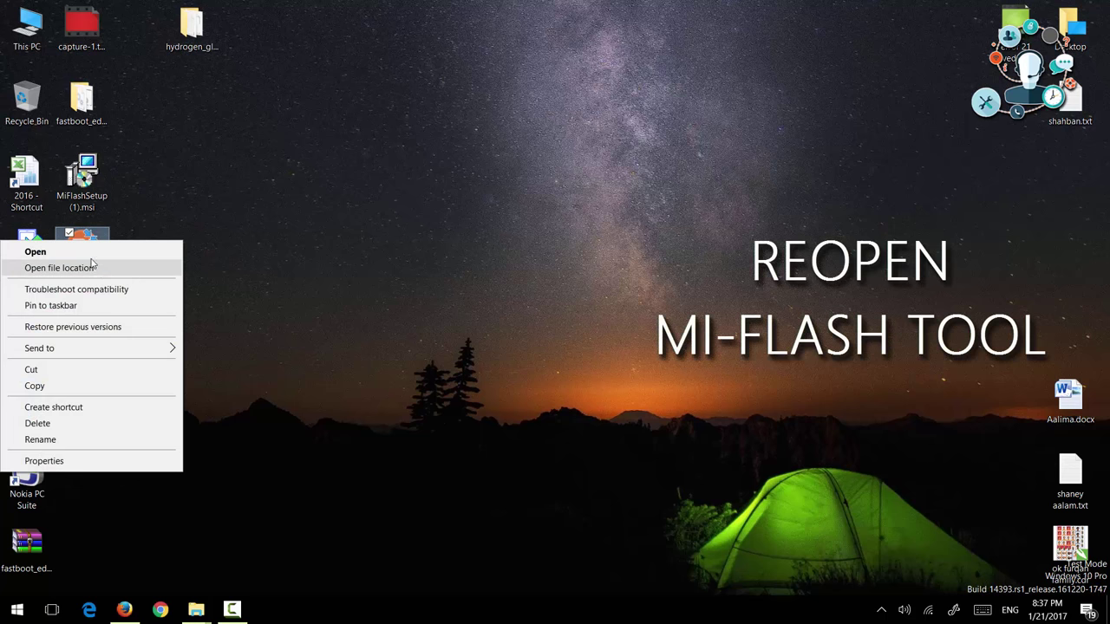
click(90, 253)
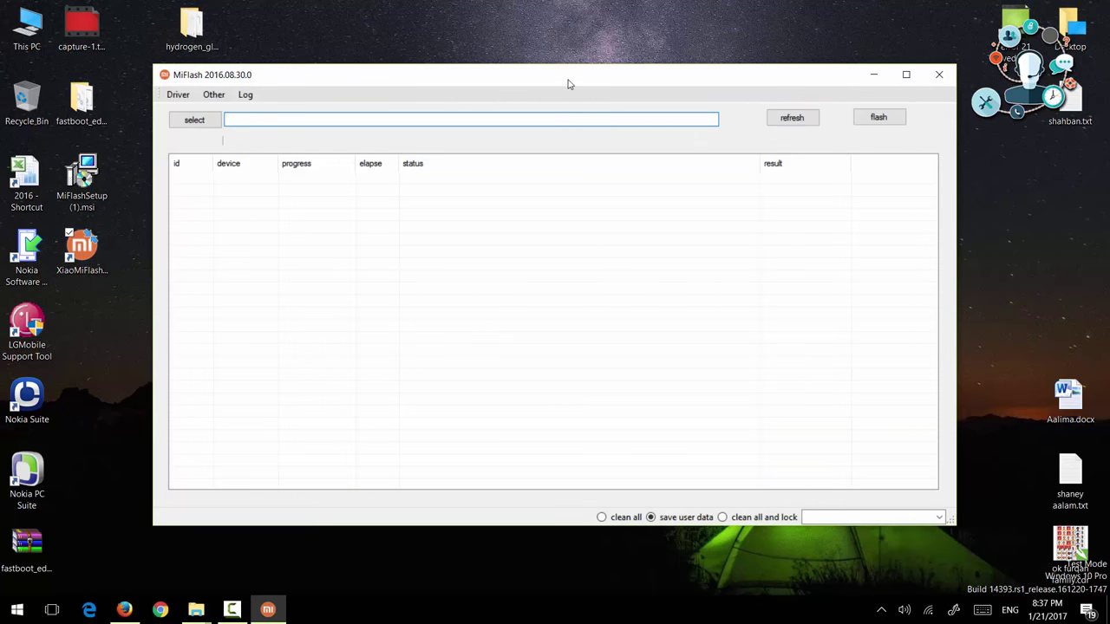
Move and shrink the MiFlash window and refresh the list of connected devices.
drag(568, 84, 418, 122)
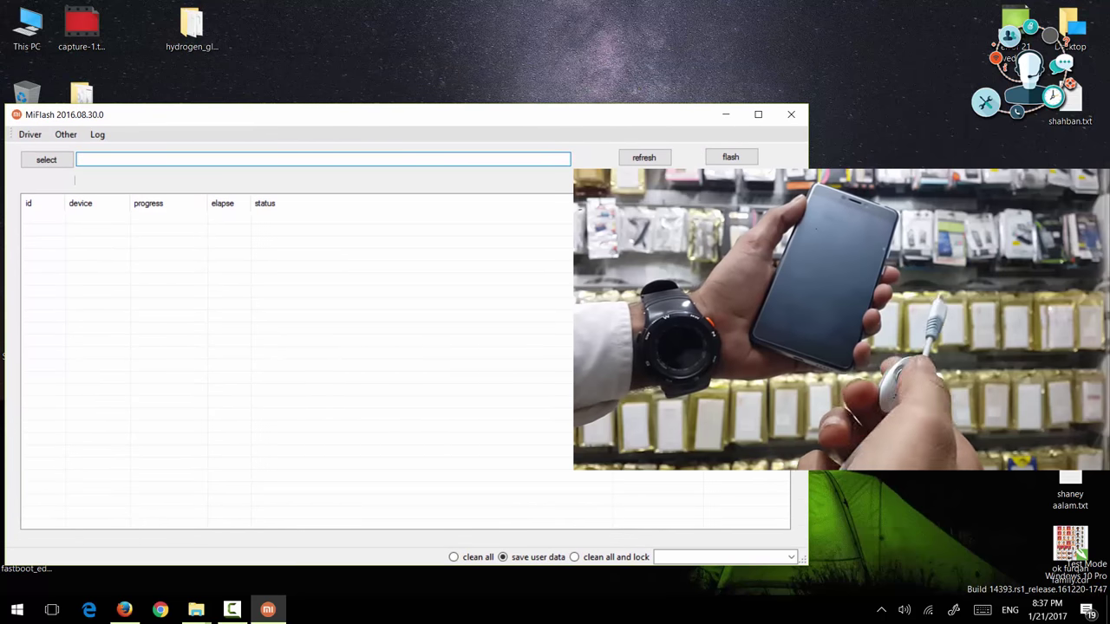
drag(807, 347, 623, 347)
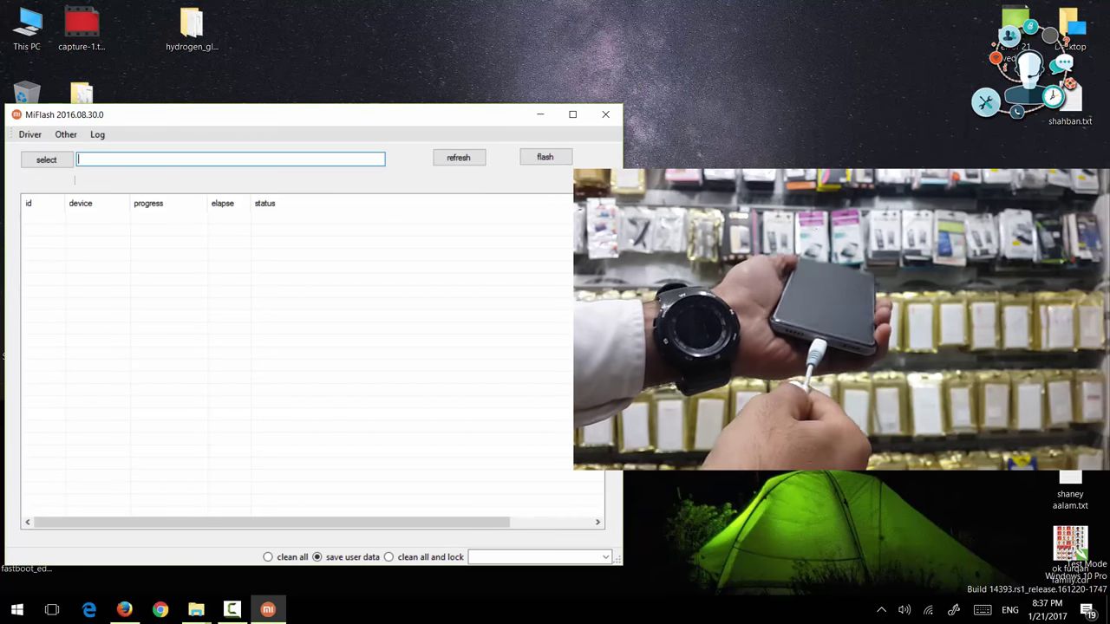
drag(617, 558, 618, 458)
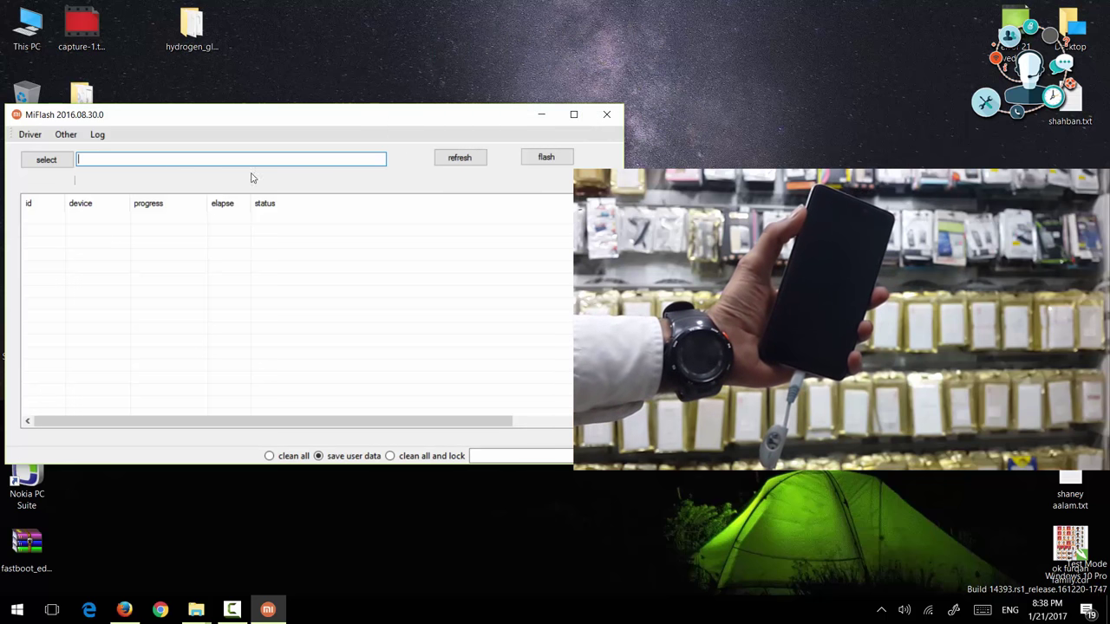
click(466, 164)
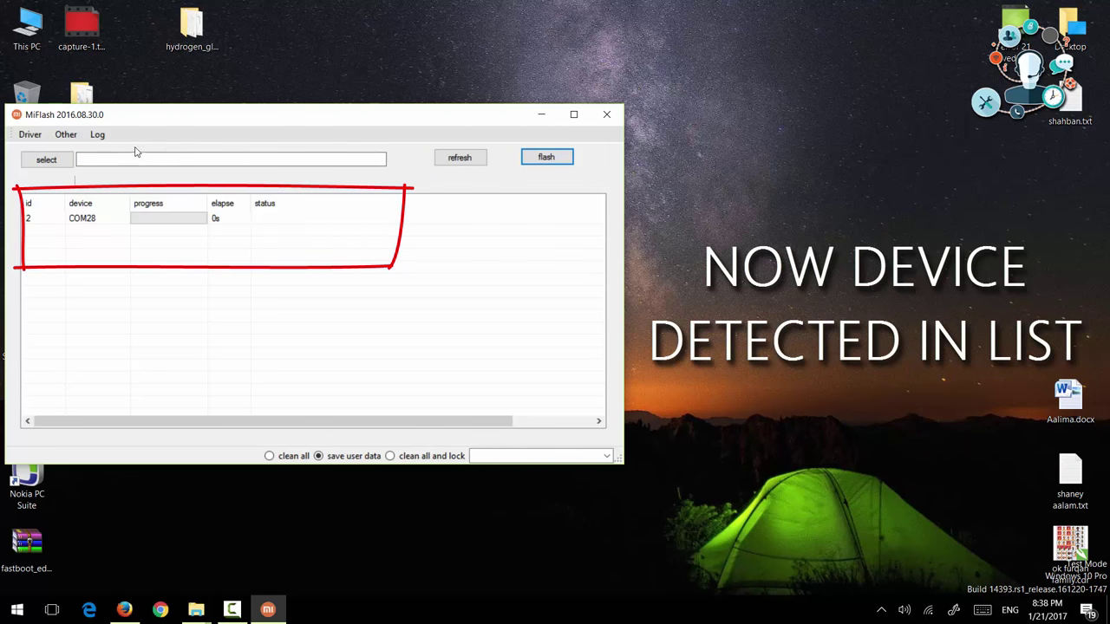
Choose the images folder inside the desktop's hydrogen_global_images_V8.1.6.0.MBCMIDI folder as the firmware to flash.
click(47, 161)
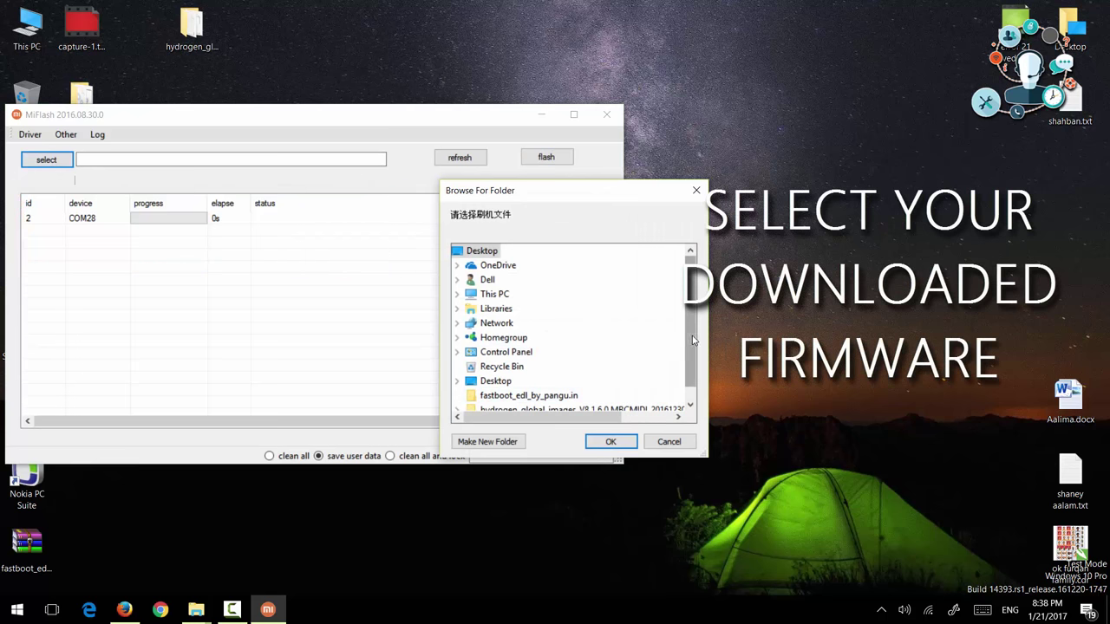
scroll(634, 381, down, 1)
click(607, 395)
double_click(510, 397)
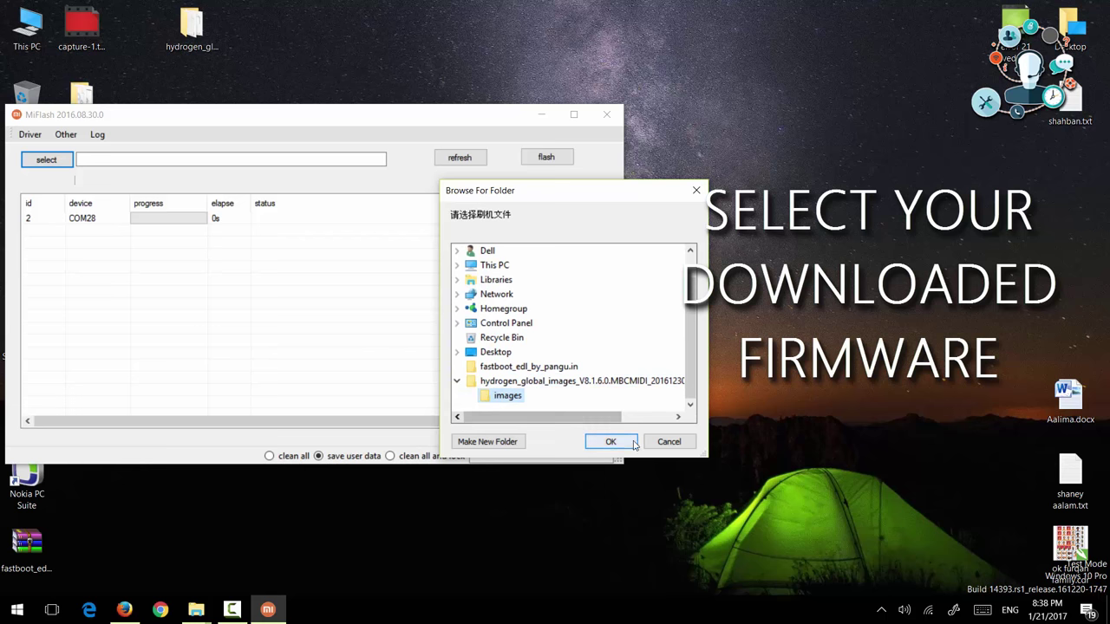
click(605, 446)
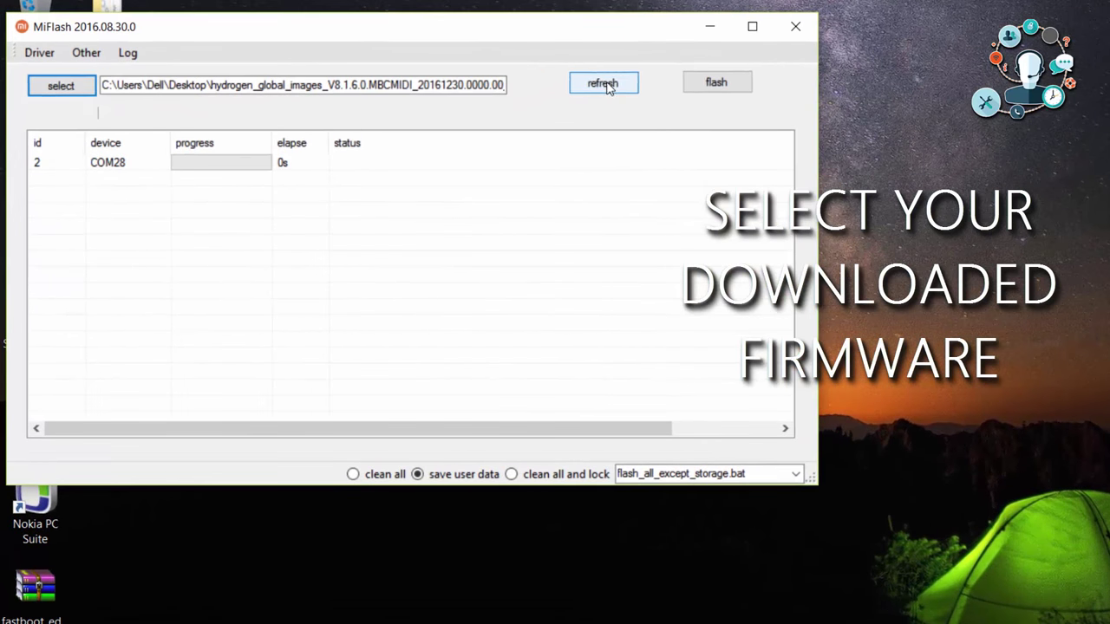
Refresh the device list and start flashing the phone with the clean all and lock option.
click(606, 84)
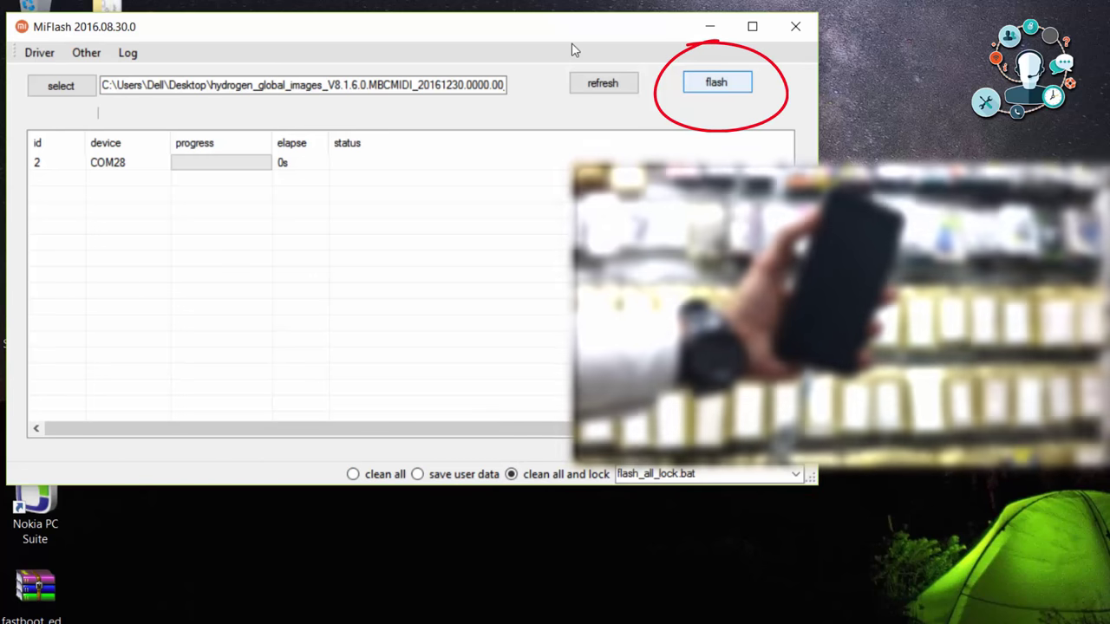
key(Return)
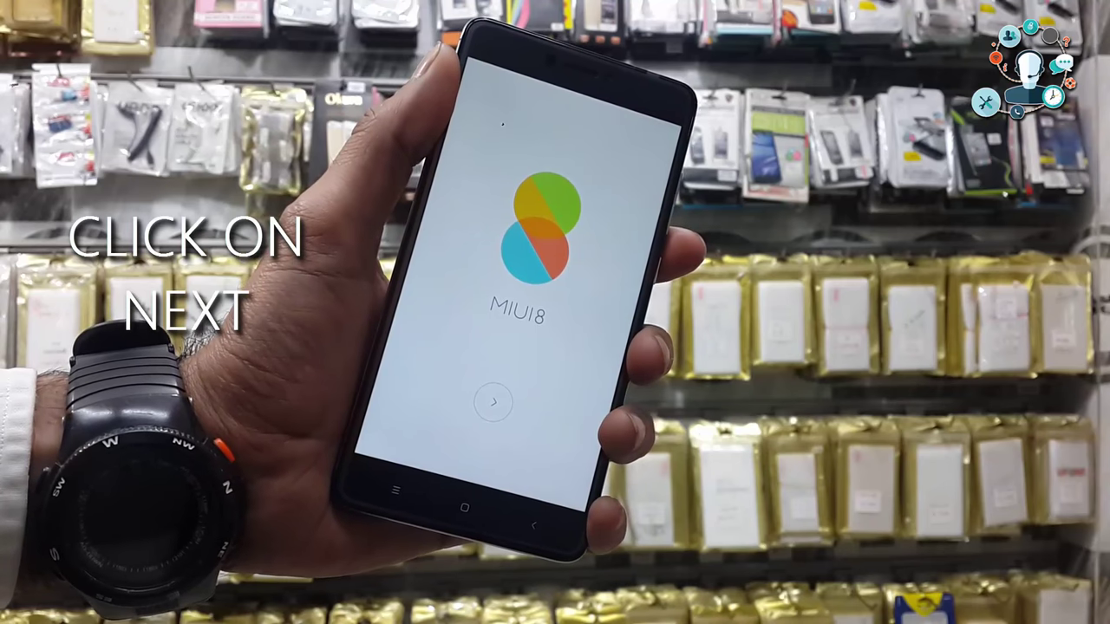
click(496, 392)
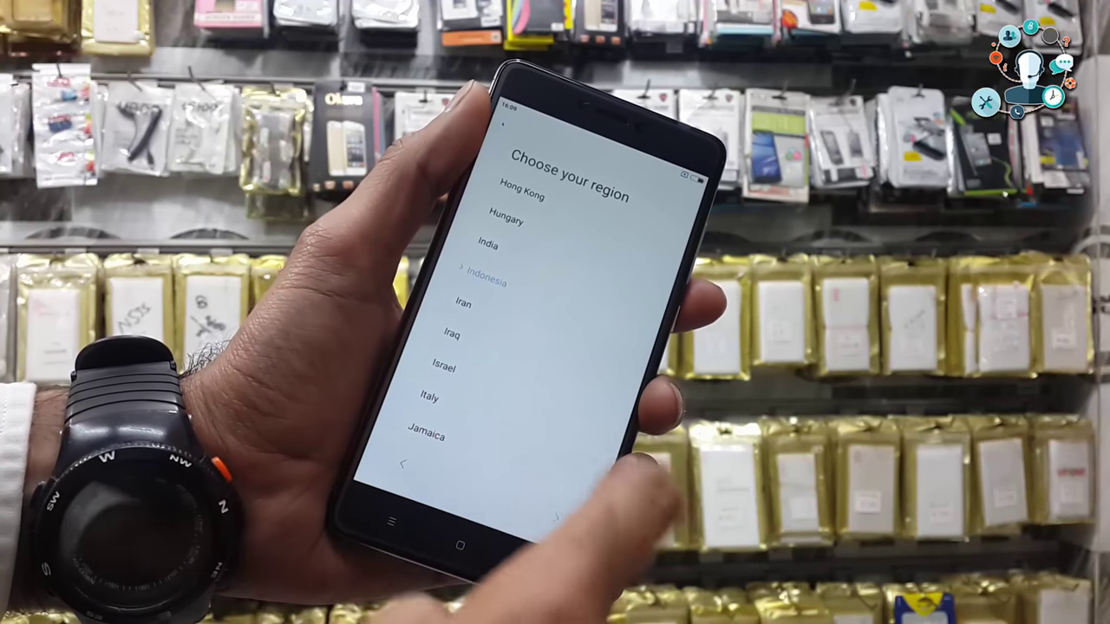
click(559, 509)
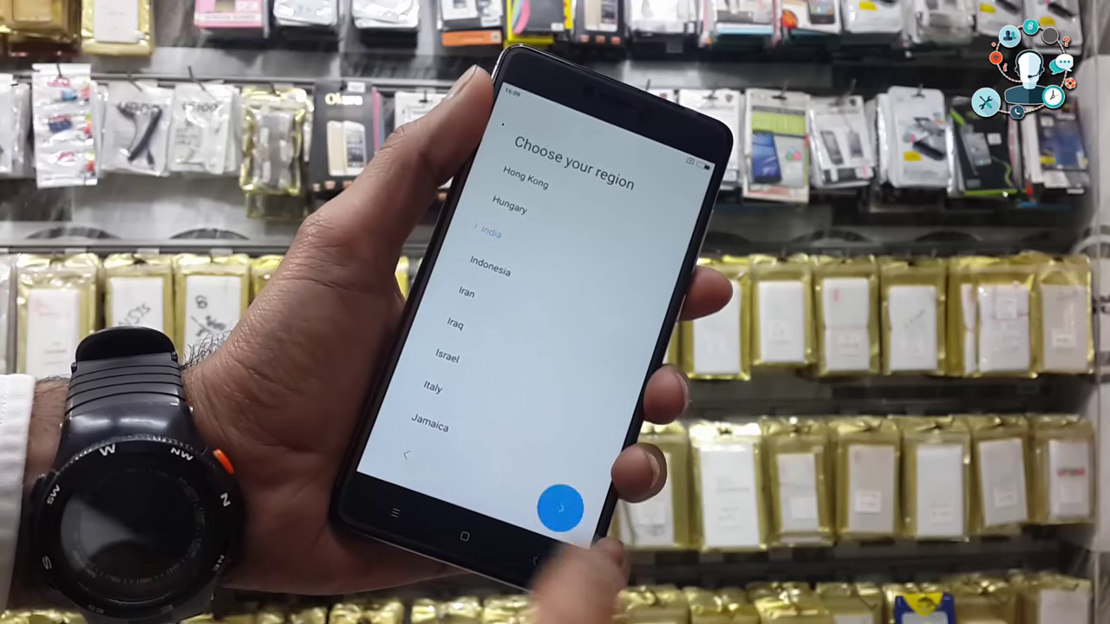